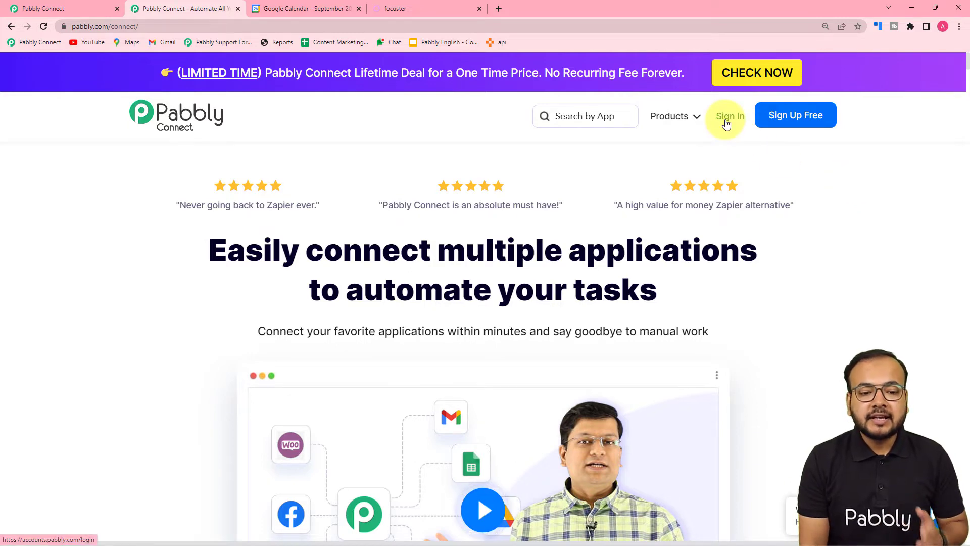
# - Create a new workflow named "Google Calendar to Focuster" from the Pabbly Connect dashboard
pyautogui.click(45, 10)
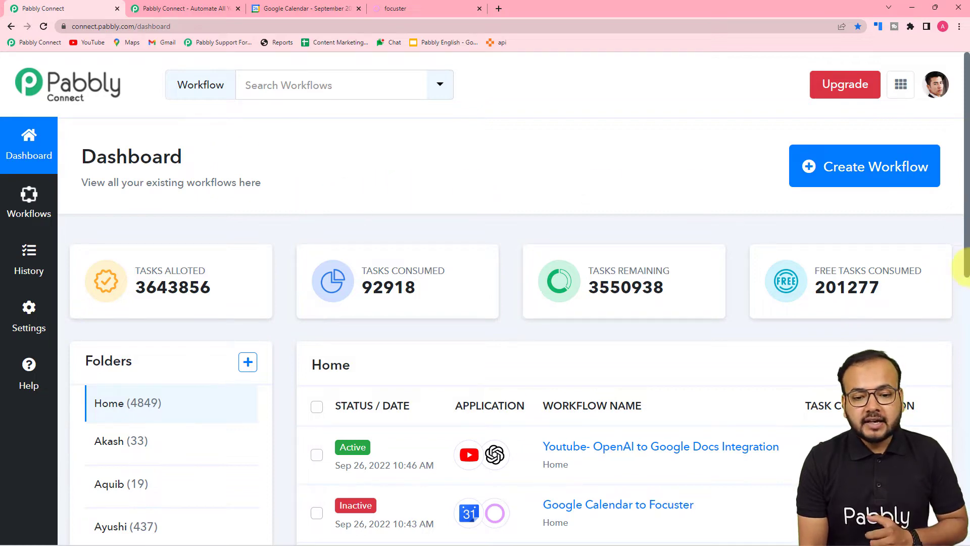
pyautogui.click(841, 173)
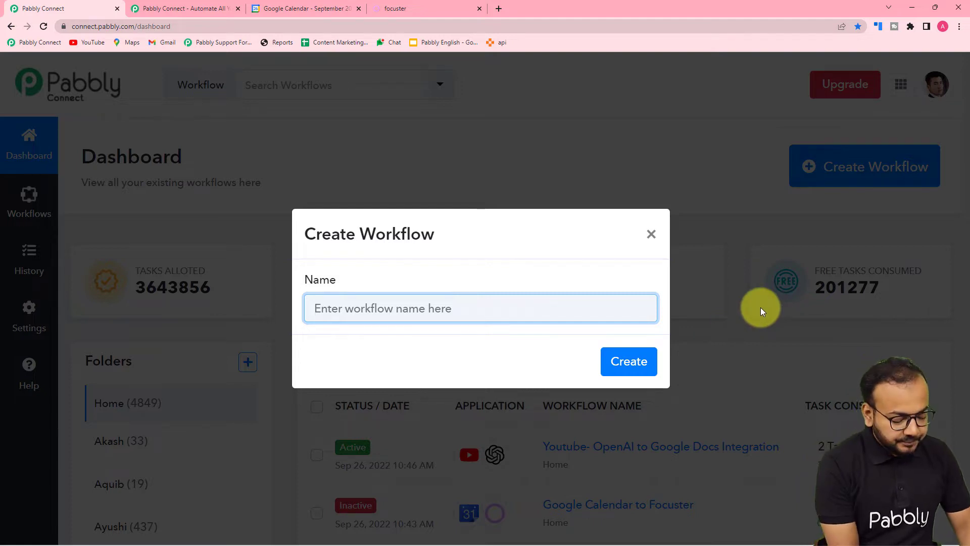
pyautogui.write('Google Calendar tpo')
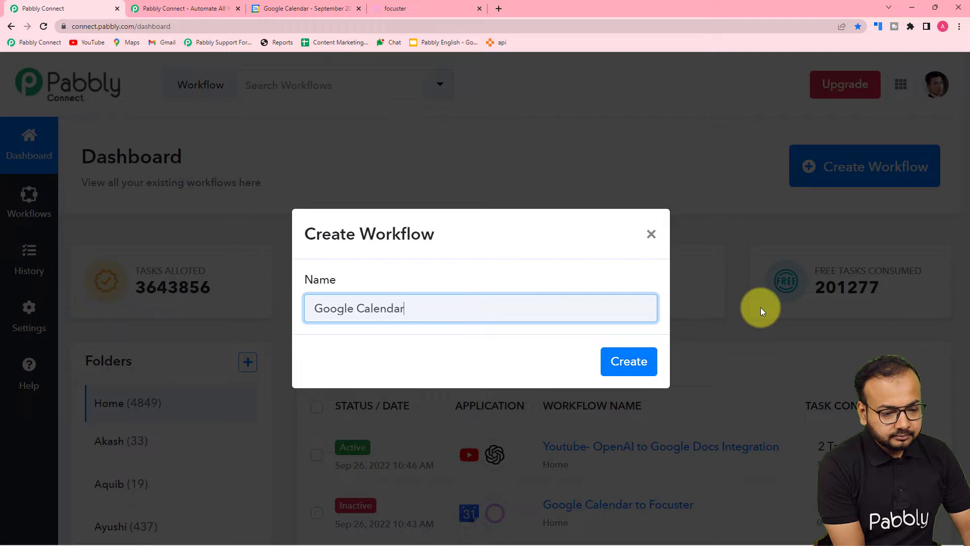
pyautogui.press('BackSpace')
pyautogui.press('BackSpace')
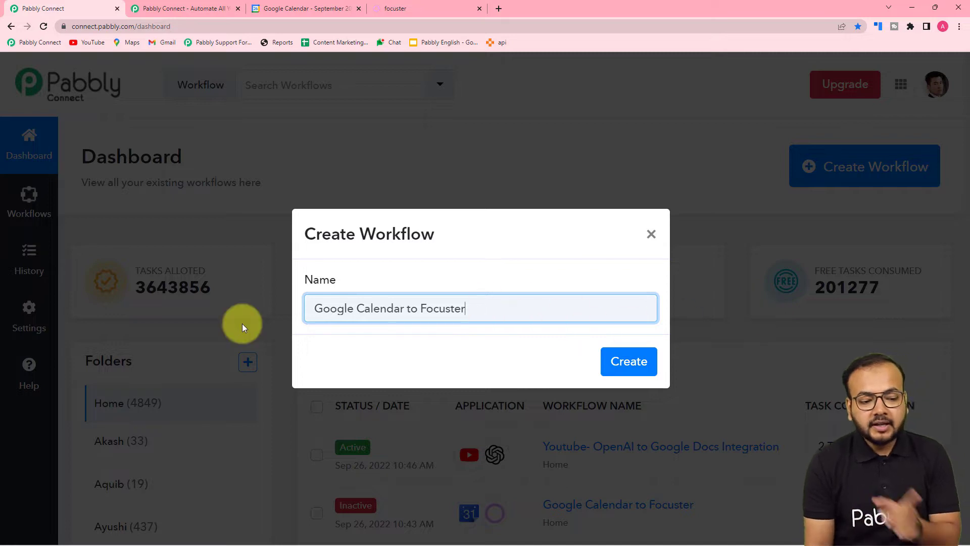
pyautogui.click(635, 366)
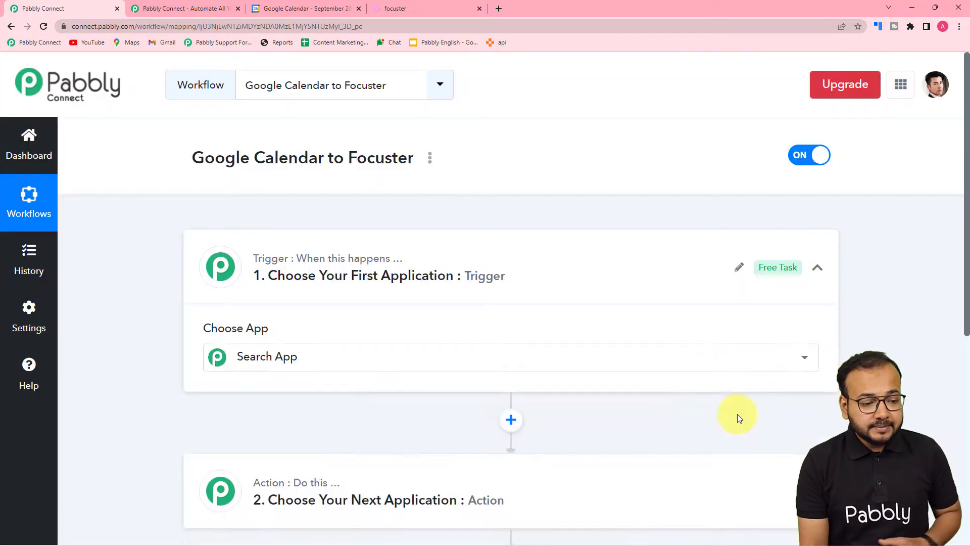
# - Choose Google Calendar as the workflow's trigger application
pyautogui.click(817, 269)
pyautogui.click(817, 269)
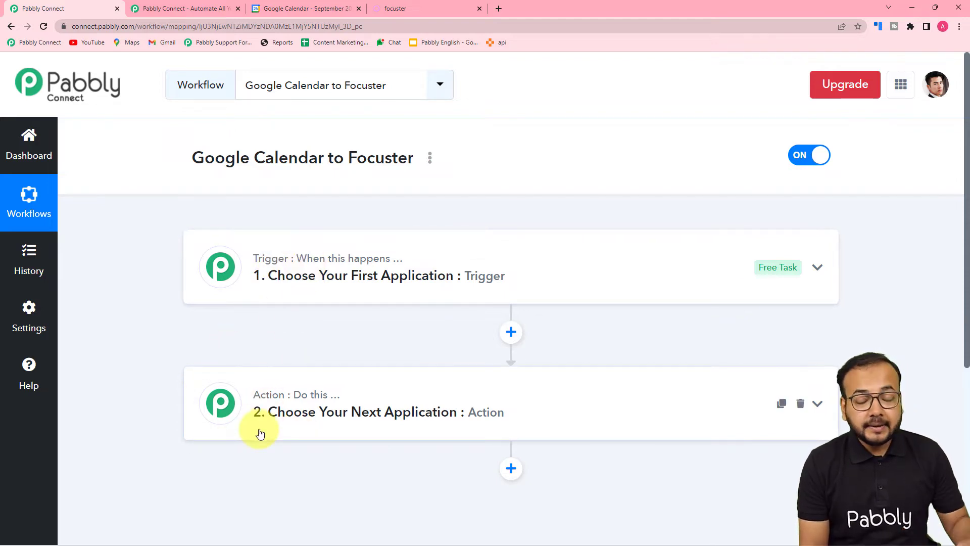
pyautogui.click(298, 283)
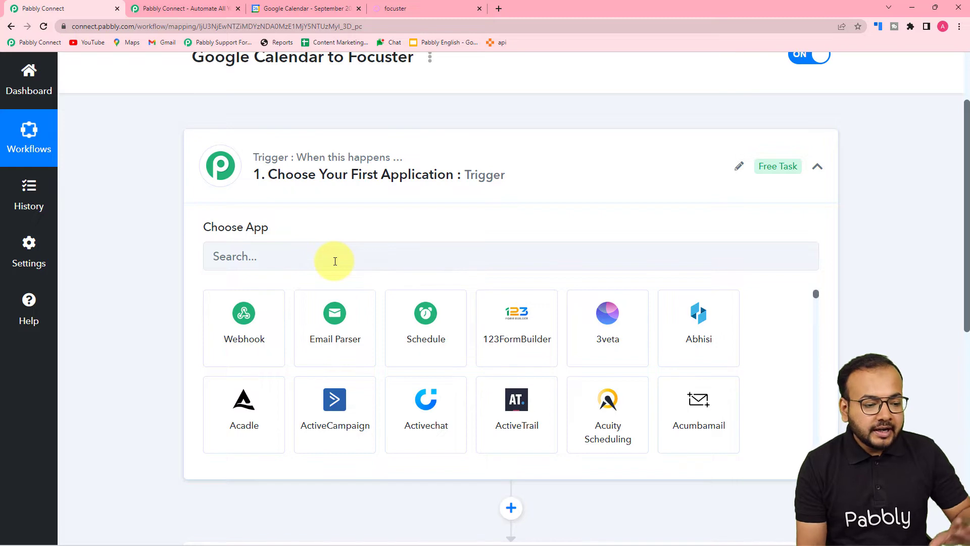
pyautogui.scroll(-6, 306, 336)
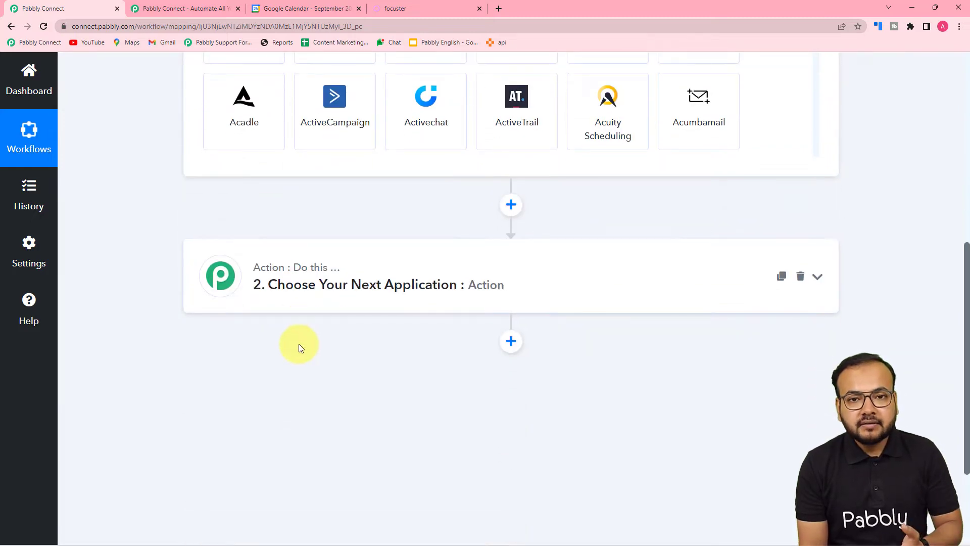
pyautogui.scroll(7, 303, 410)
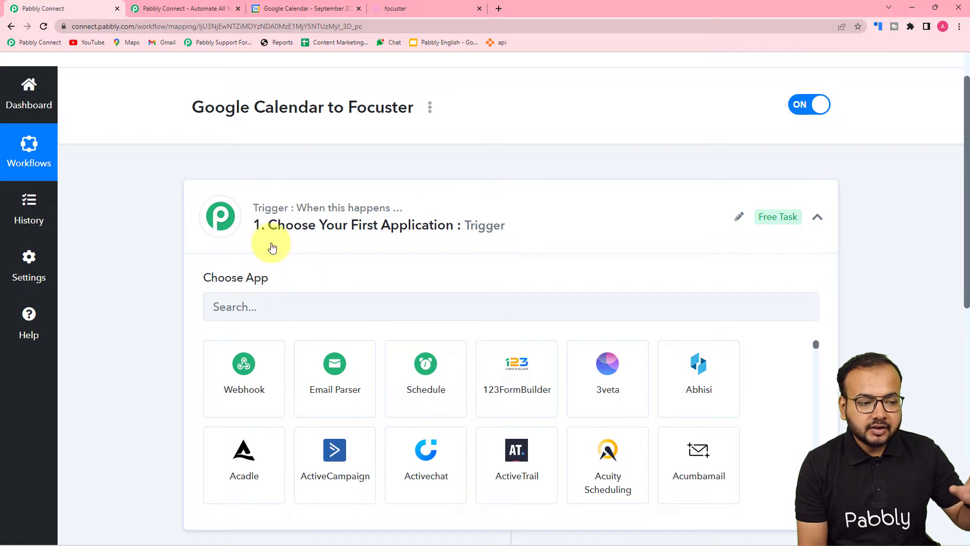
pyautogui.click(300, 309)
pyautogui.write('goo')
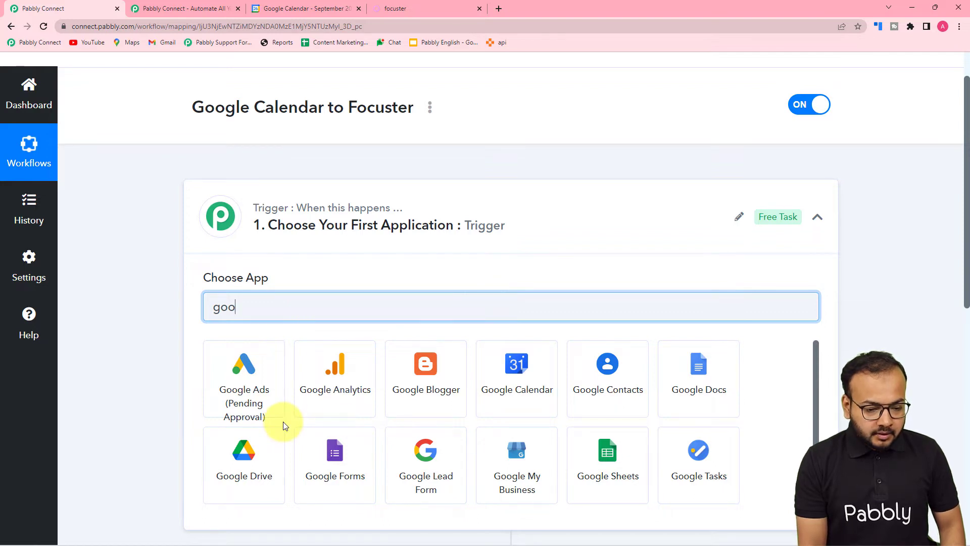
pyautogui.click(519, 399)
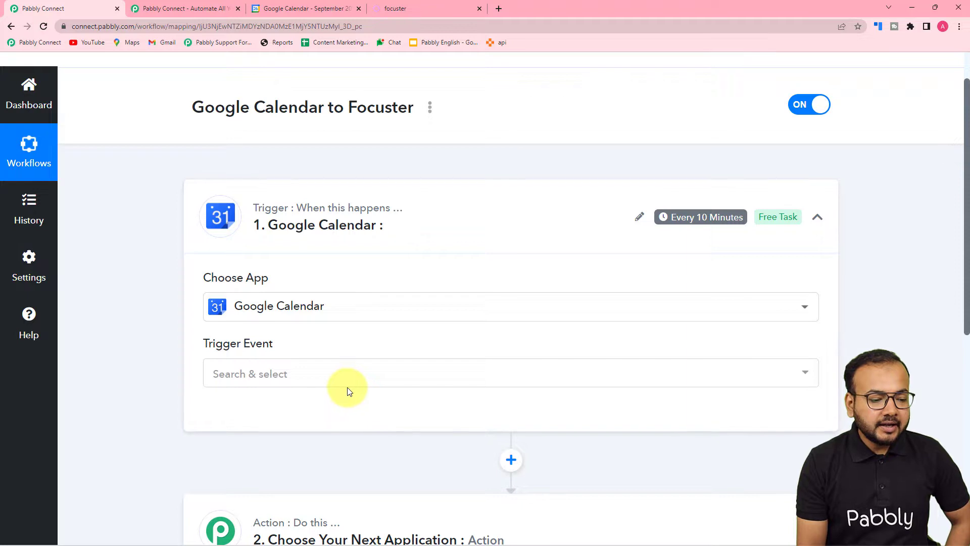
# - Set the Google Calendar trigger event to New Event
pyautogui.scroll(-1, 347, 391)
pyautogui.click(257, 325)
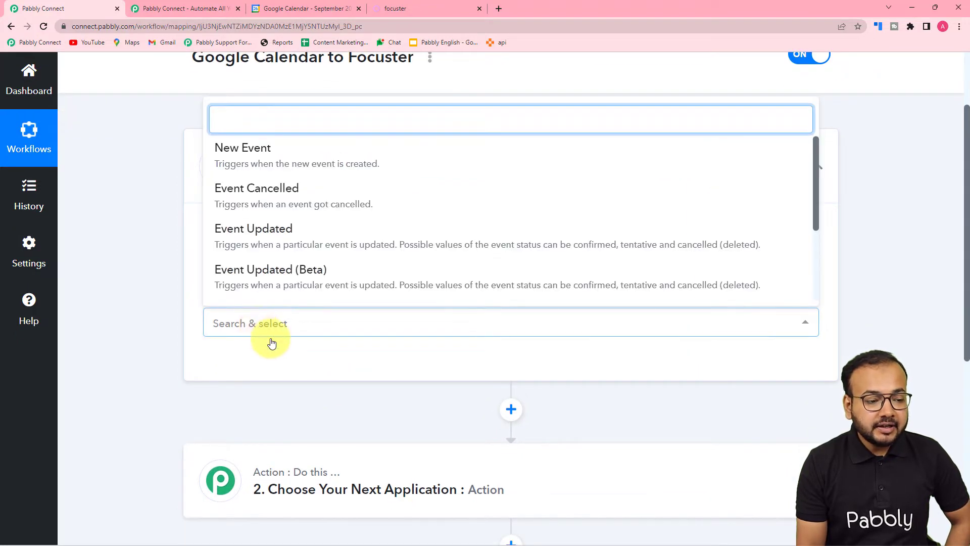
pyautogui.click(275, 161)
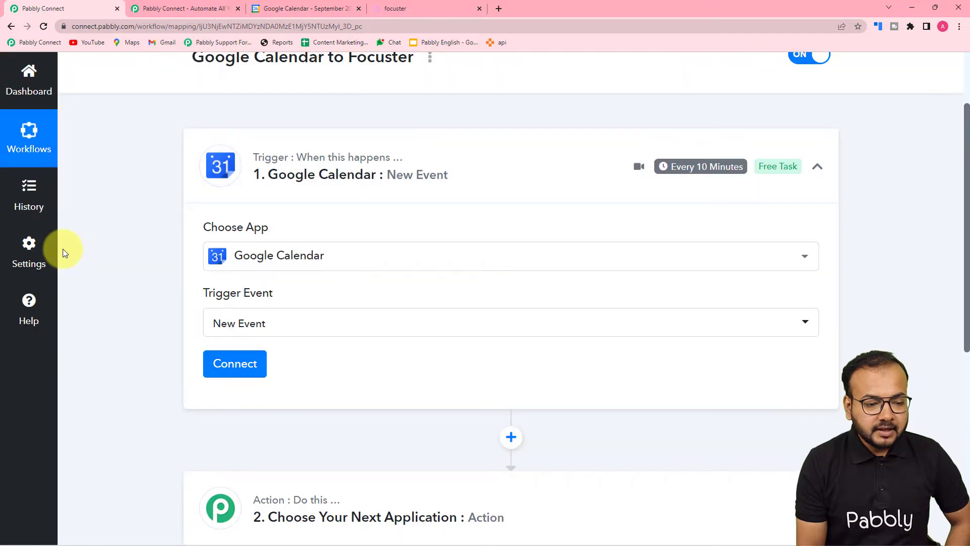
# - Add a new Google Calendar connection to the trigger and authorize access with the Pabbly Google account
pyautogui.scroll(-1, 63, 248)
pyautogui.moveTo(684, 116)
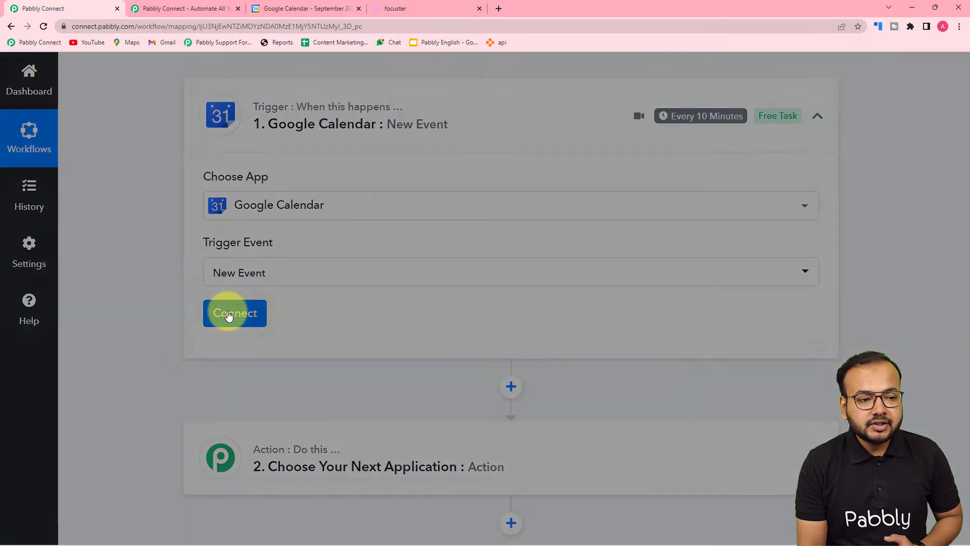
pyautogui.click(228, 315)
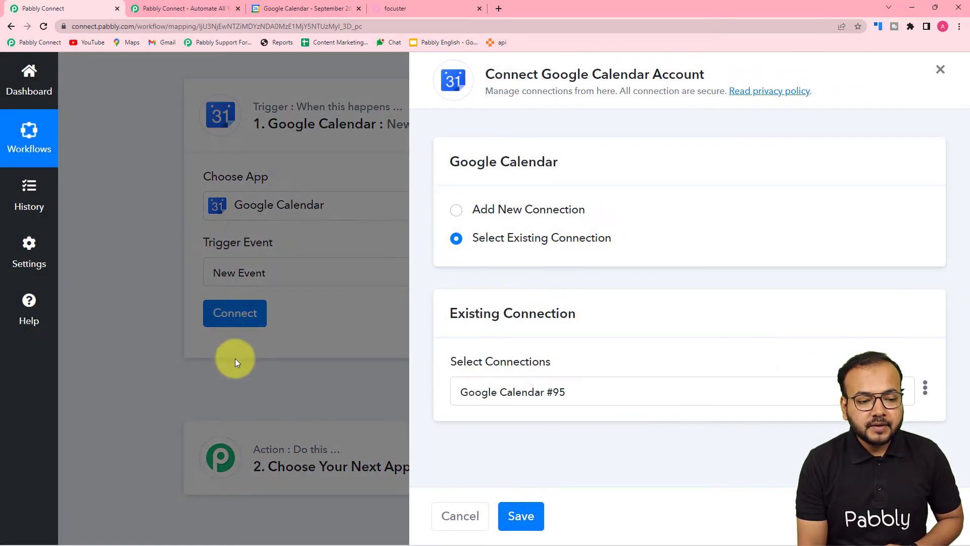
pyautogui.click(454, 212)
pyautogui.click(508, 382)
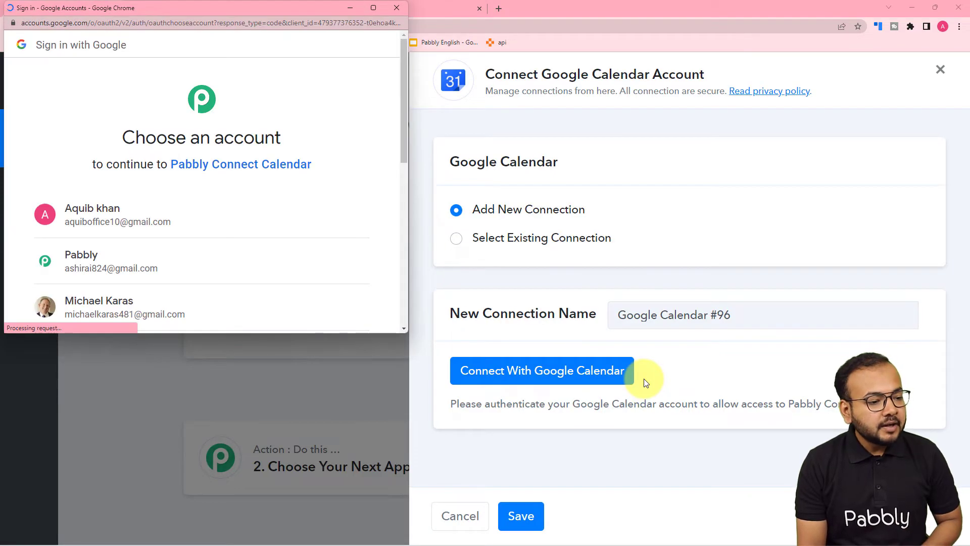
pyautogui.scroll(-3, 316, 147)
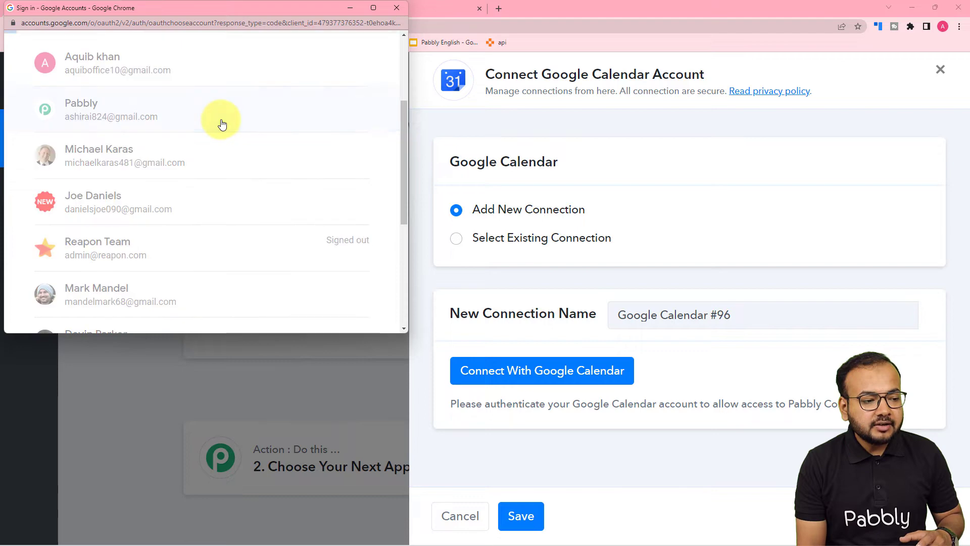
pyautogui.click(223, 123)
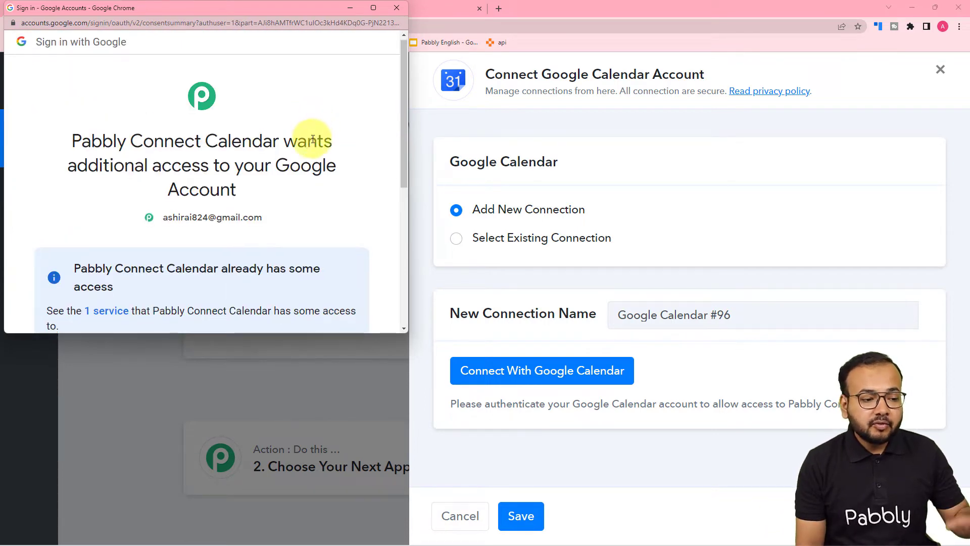
pyautogui.scroll(-4, 289, 166)
pyautogui.scroll(-2, 289, 166)
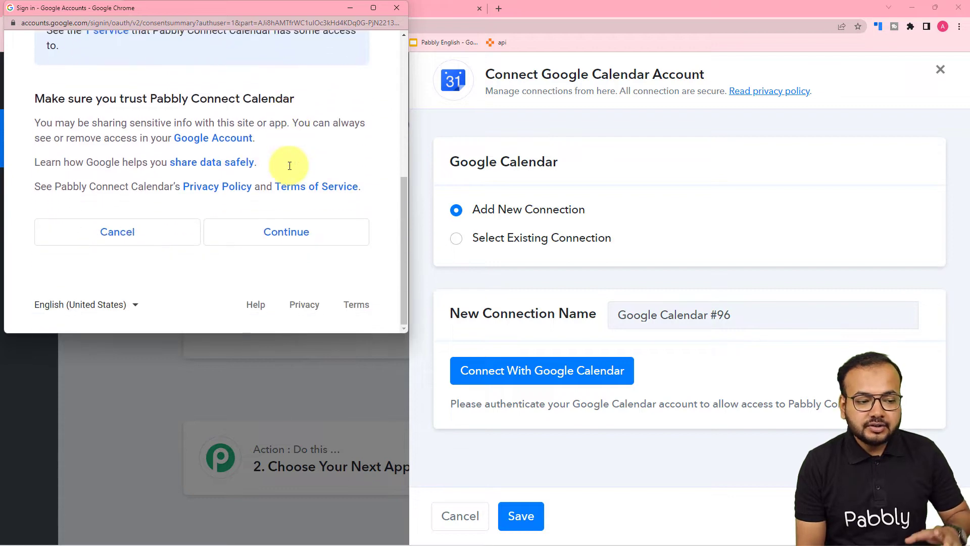
pyautogui.click(283, 246)
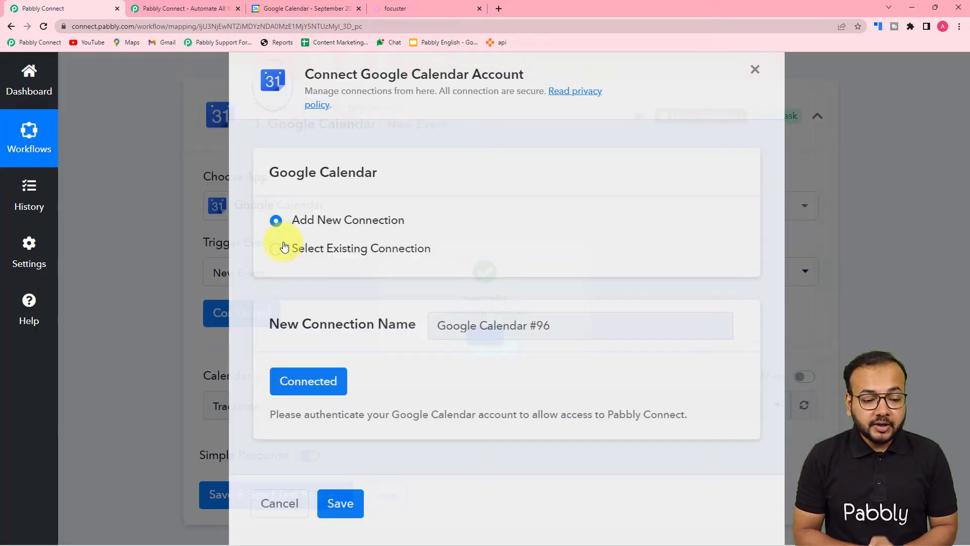
# - Check the calendar's name in Google Calendar and set the trigger's calendar to Meeting & Daily Routine
pyautogui.scroll(-3, 256, 251)
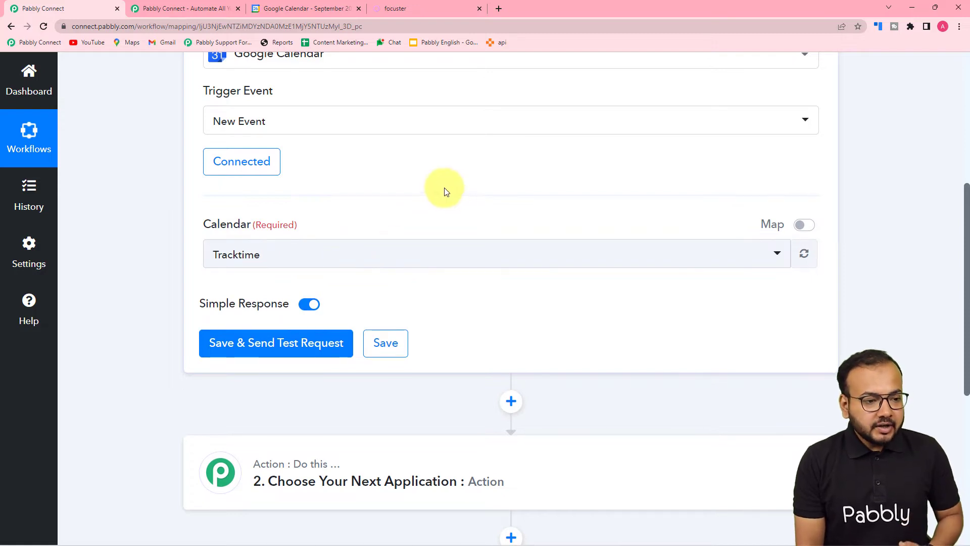
pyautogui.click(317, 11)
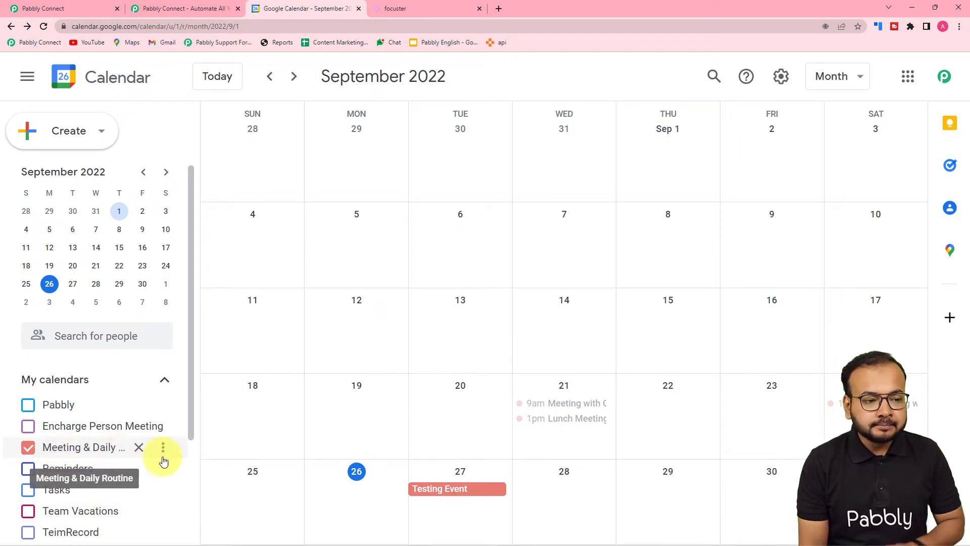
pyautogui.click(49, 5)
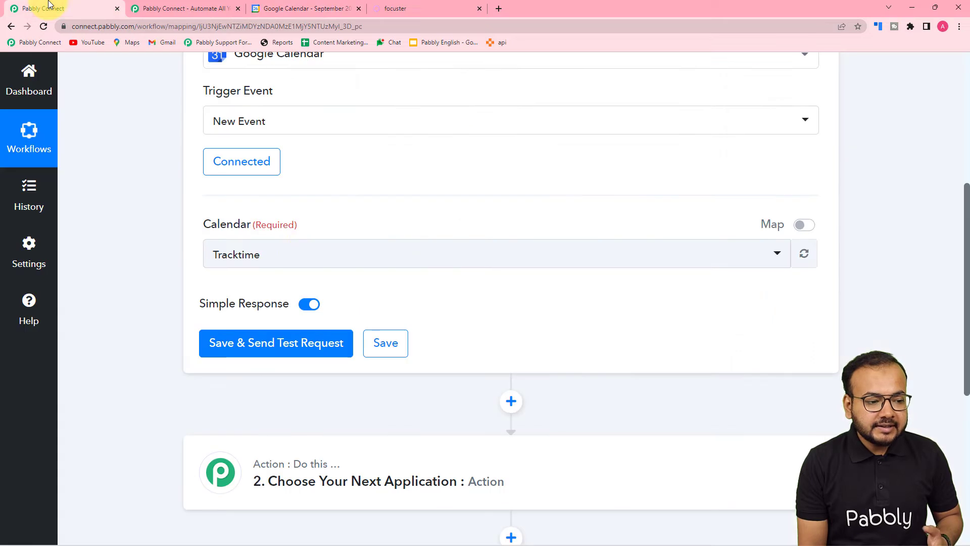
pyautogui.click(313, 264)
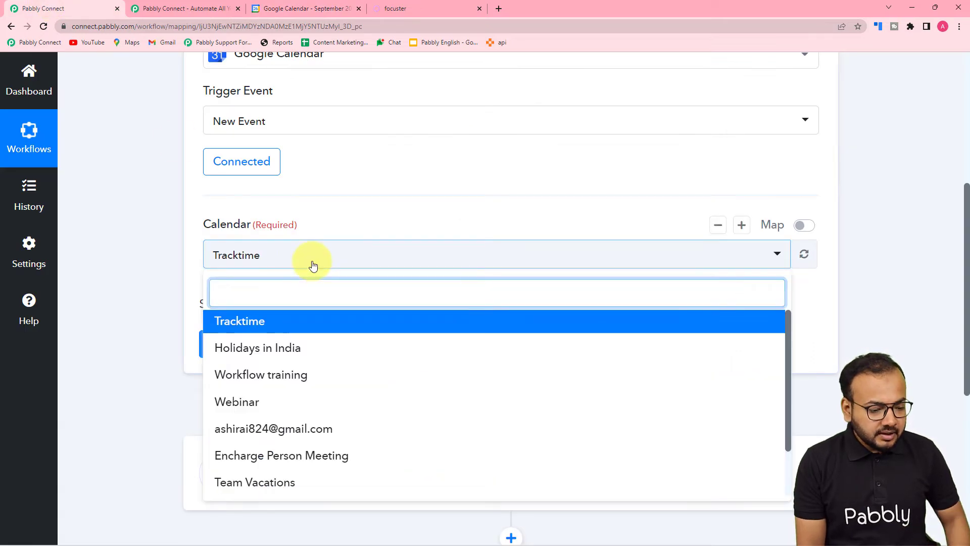
pyautogui.write('met')
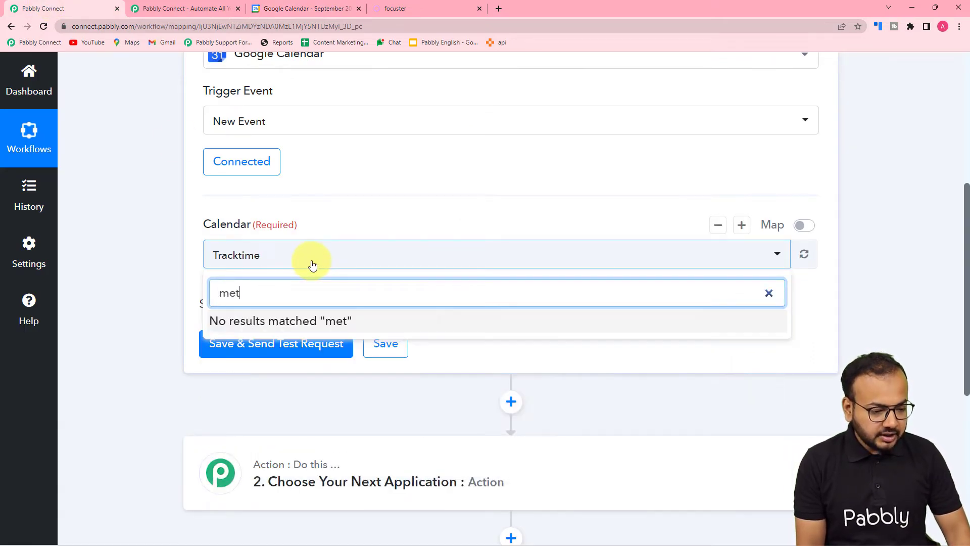
pyautogui.press('BackSpace')
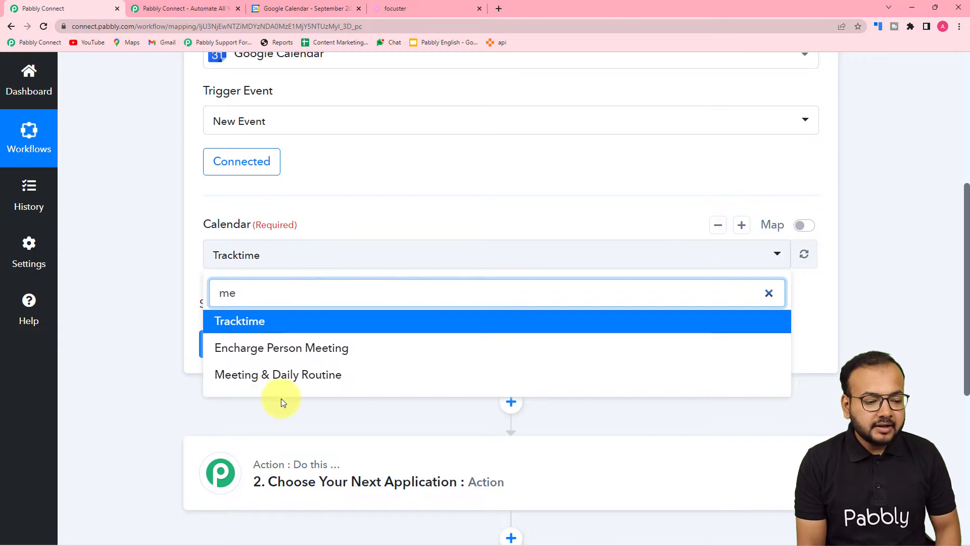
pyautogui.click(278, 380)
pyautogui.click(136, 286)
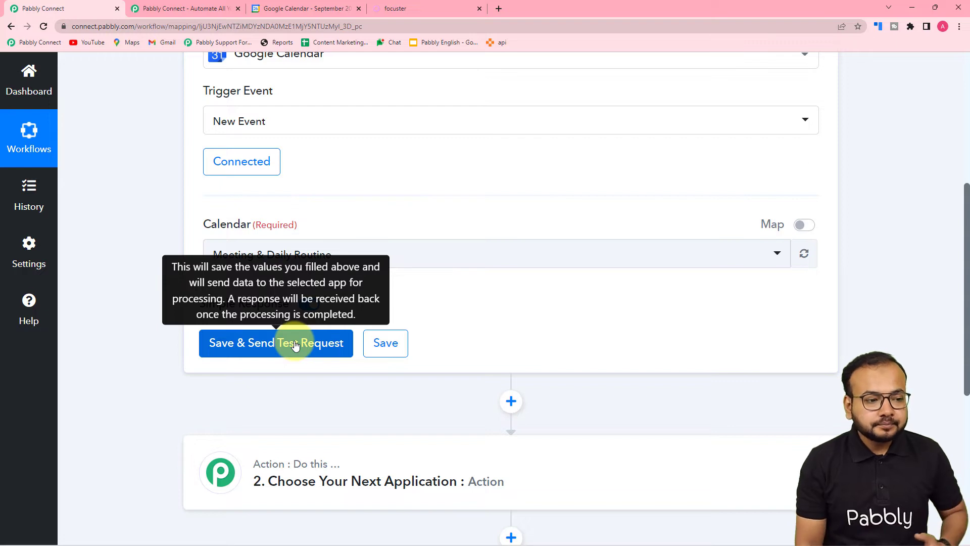
# - Switch to Google Calendar and start a new event on September 29, 2022 titled "Meeting with Client"
pyautogui.click(324, 8)
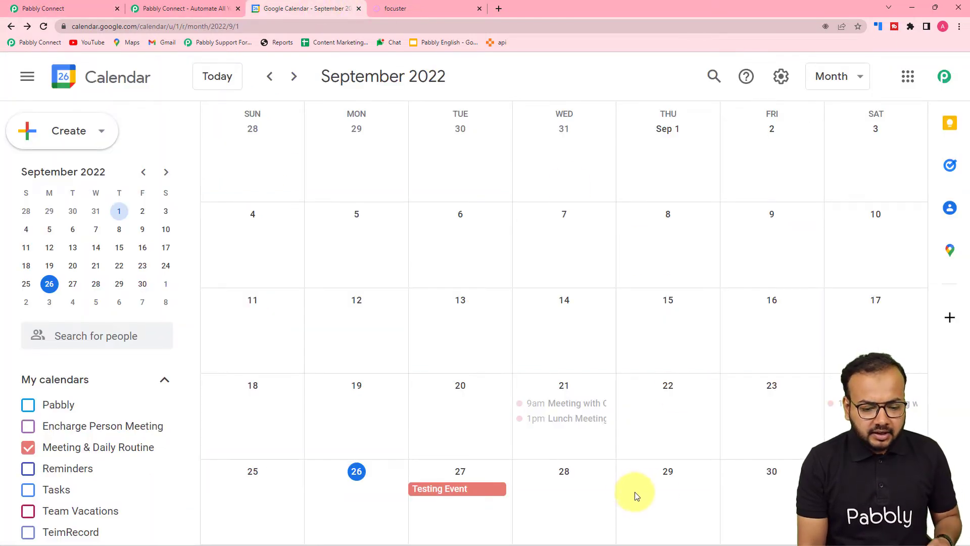
pyautogui.click(672, 485)
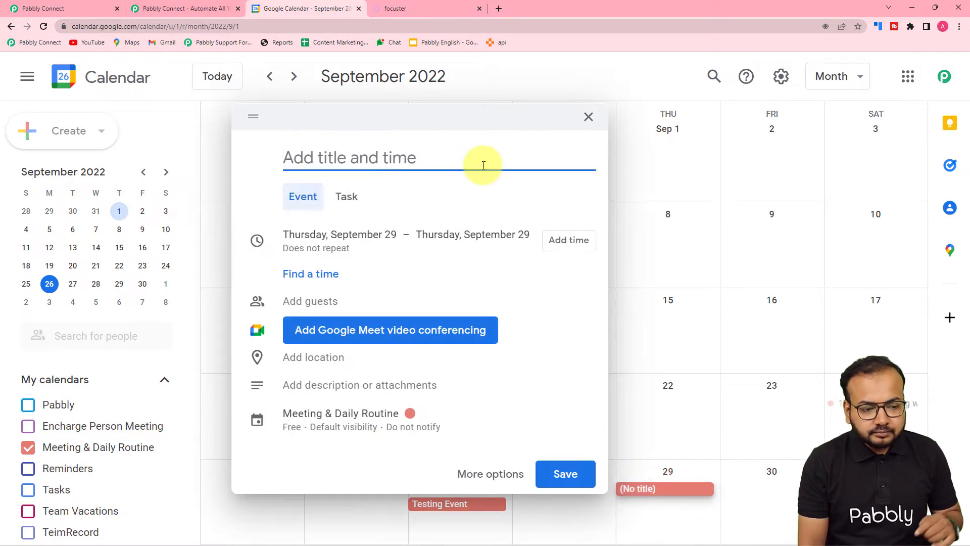
pyautogui.write('Me')
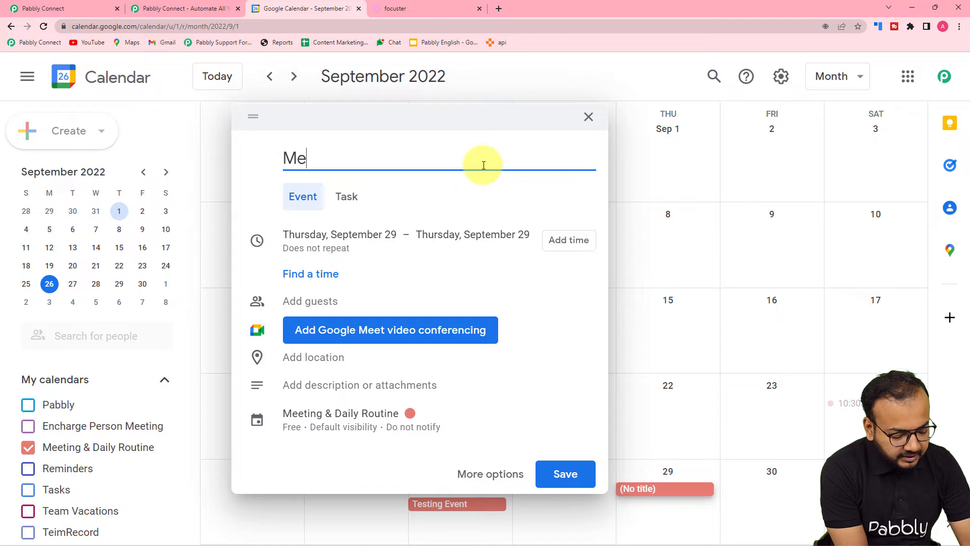
pyautogui.write('eting ')
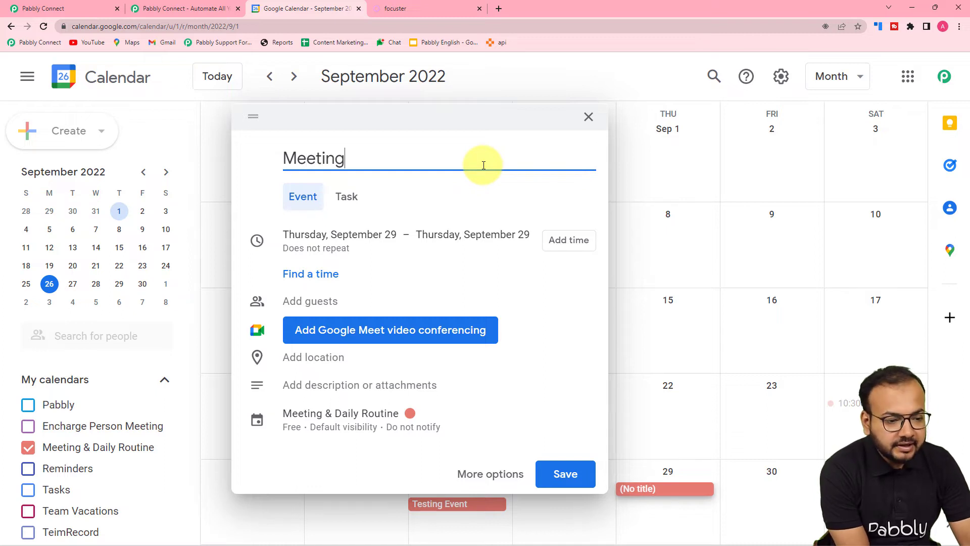
pyautogui.write('with Cle')
pyautogui.press('BackSpace')
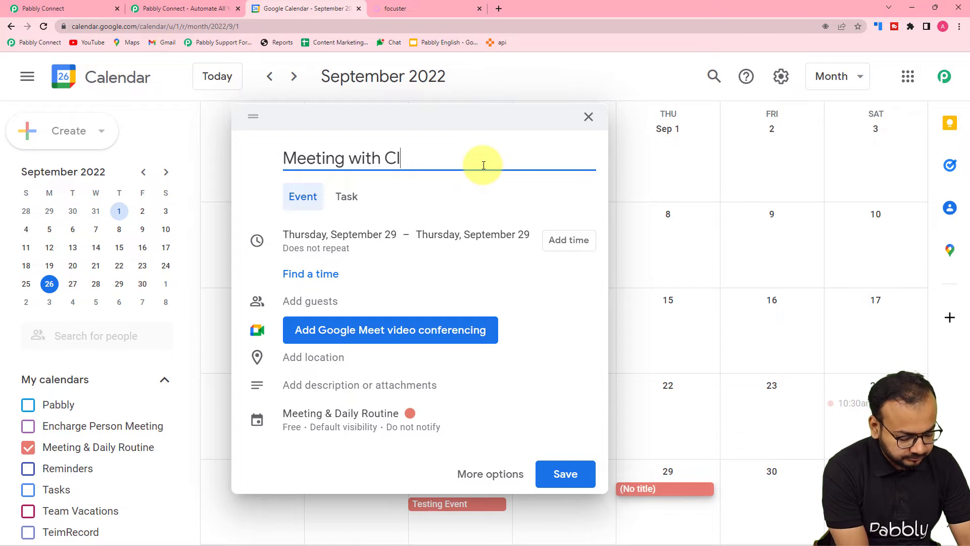
pyautogui.write('ient')
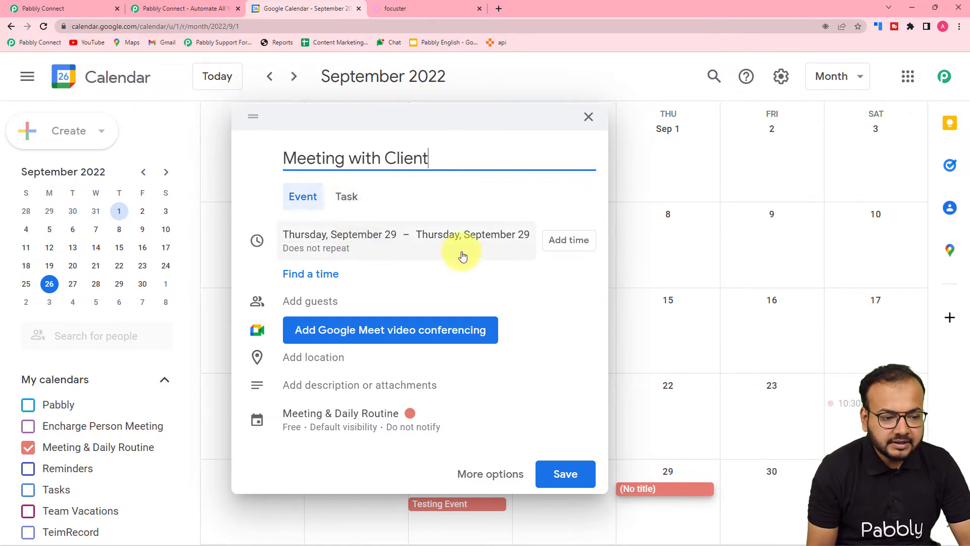
# - Add the suggested demo contact as a guest of the "Meeting with Client" event
pyautogui.click(314, 304)
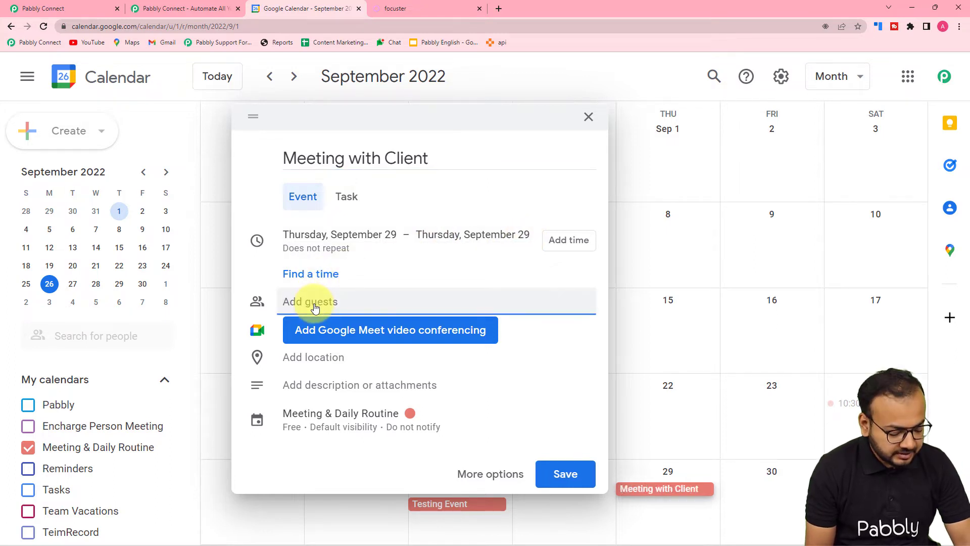
pyautogui.write('de')
pyautogui.click(319, 333)
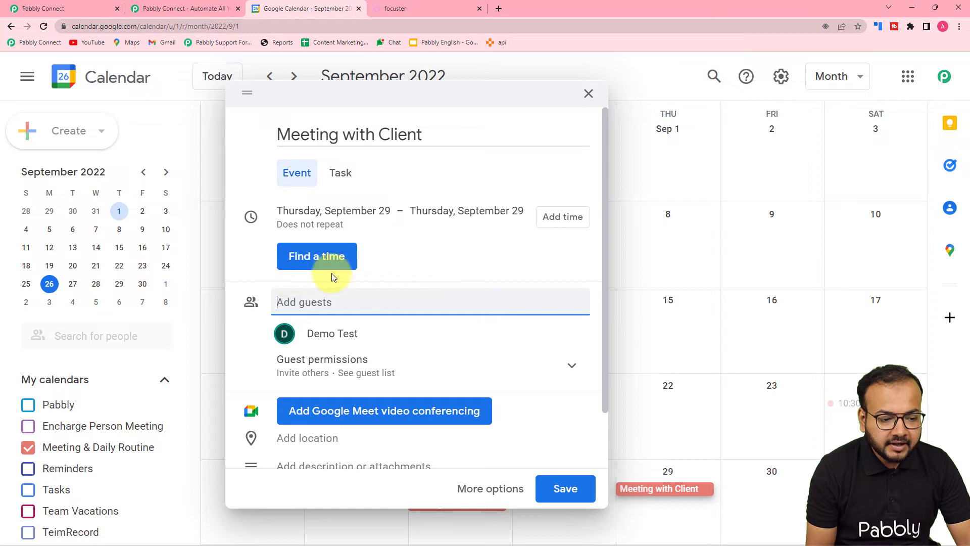
# - Add the description "An online Meeting for discussing business." and save the event without sending invitation emails
pyautogui.scroll(-2, 305, 344)
pyautogui.click(321, 404)
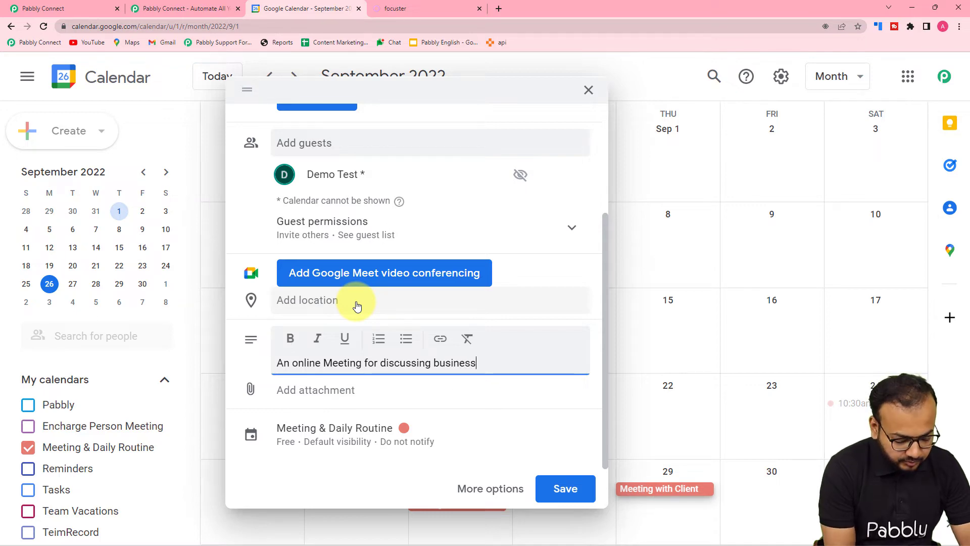
pyautogui.click(581, 494)
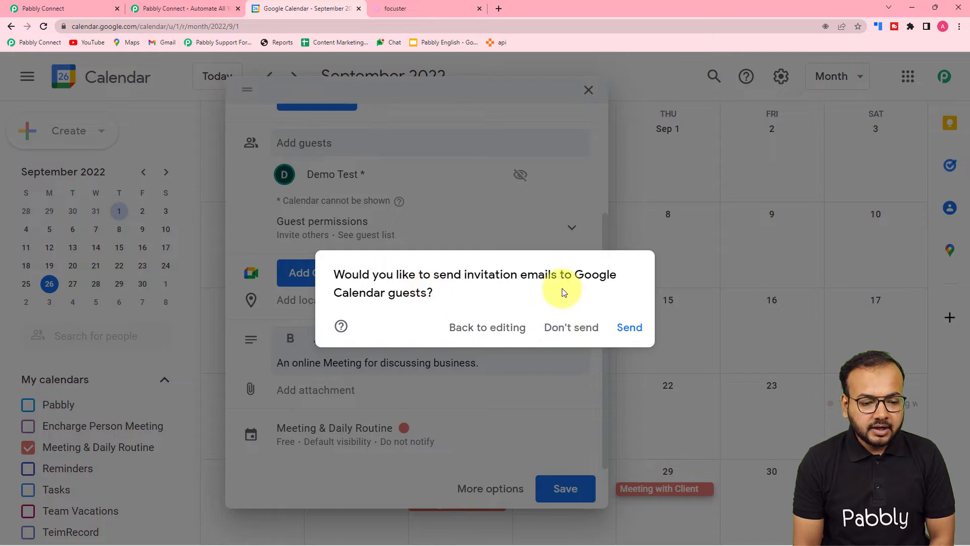
pyautogui.click(572, 329)
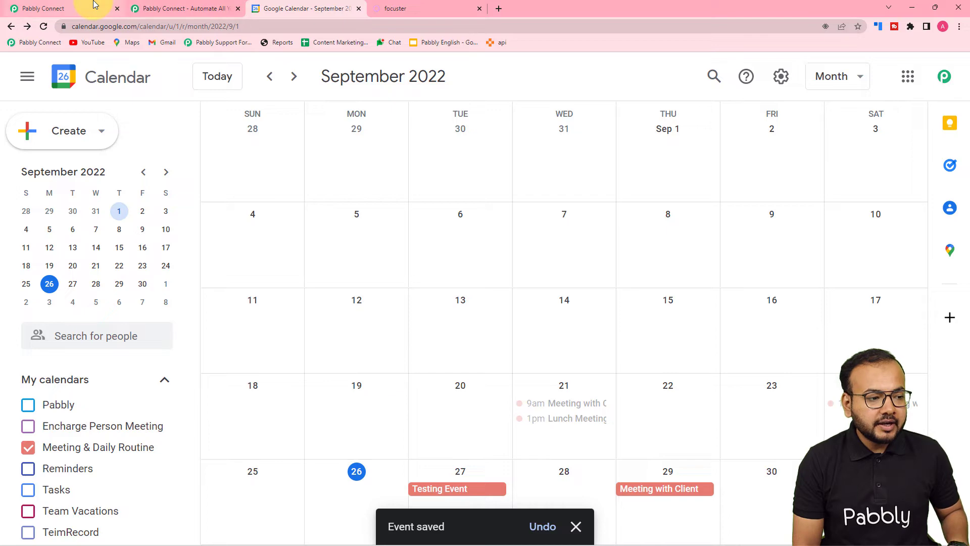
# - Switch to Pabbly Connect and save the Google Calendar trigger with a test request
pyautogui.click(66, 8)
pyautogui.click(237, 345)
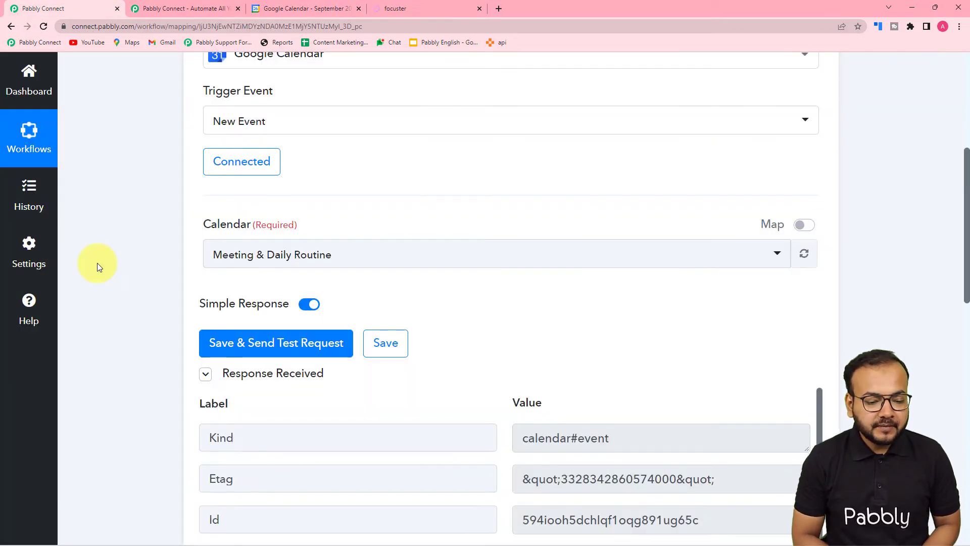
# - Examine the trigger's received response for the event's summary, description, organizer, start and end dates, and attendee details
pyautogui.scroll(-6, 97, 264)
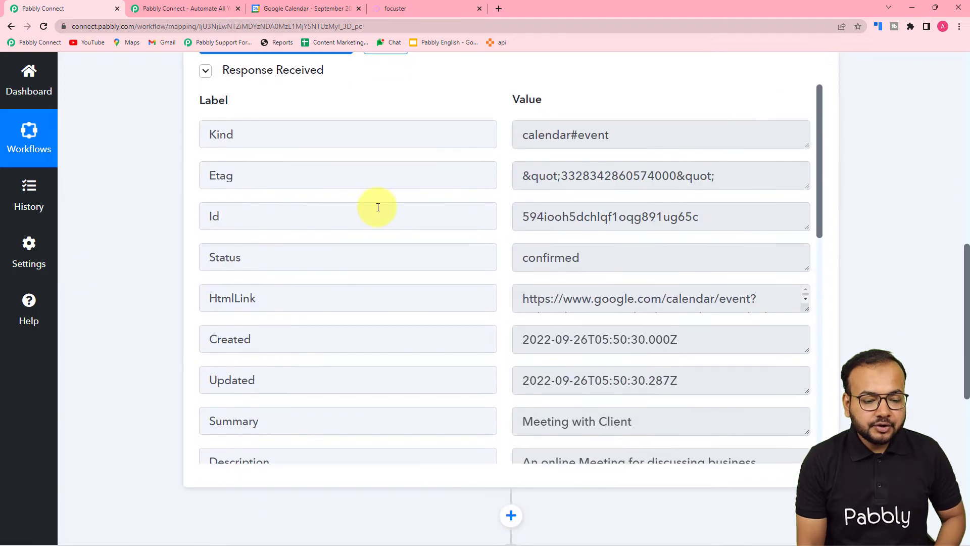
pyautogui.scroll(-2, 378, 208)
pyautogui.scroll(-1, 378, 208)
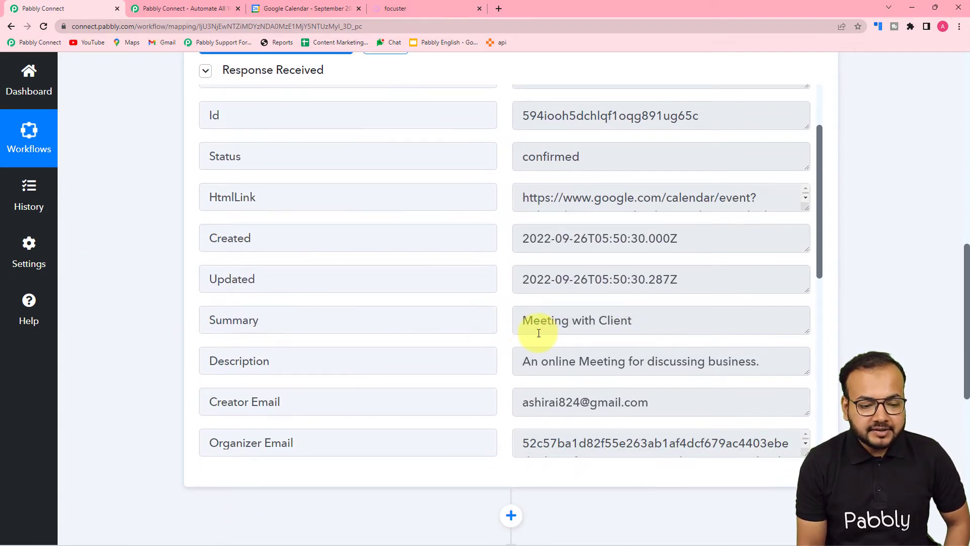
pyautogui.scroll(-2, 641, 321)
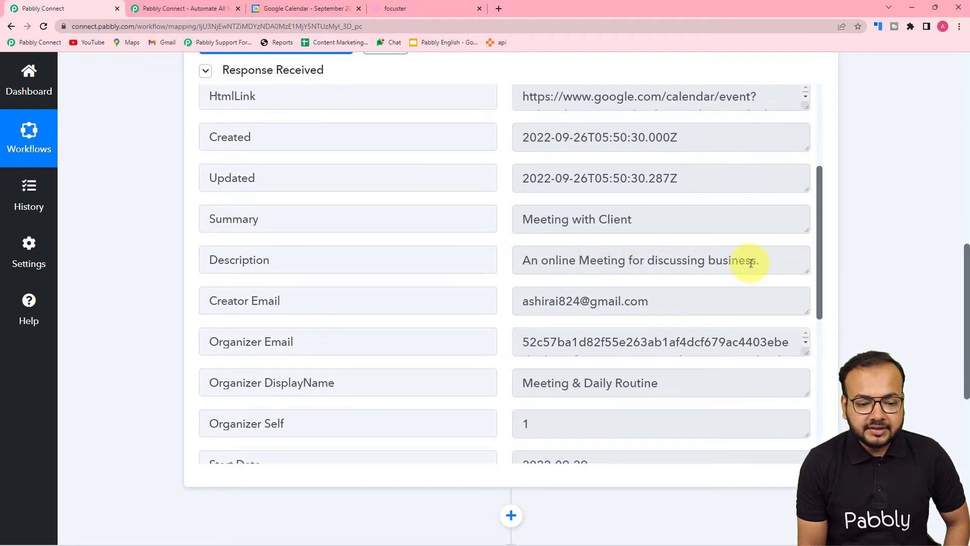
pyautogui.scroll(-3, 409, 312)
pyautogui.scroll(-3, 403, 179)
pyautogui.scroll(2, 384, 210)
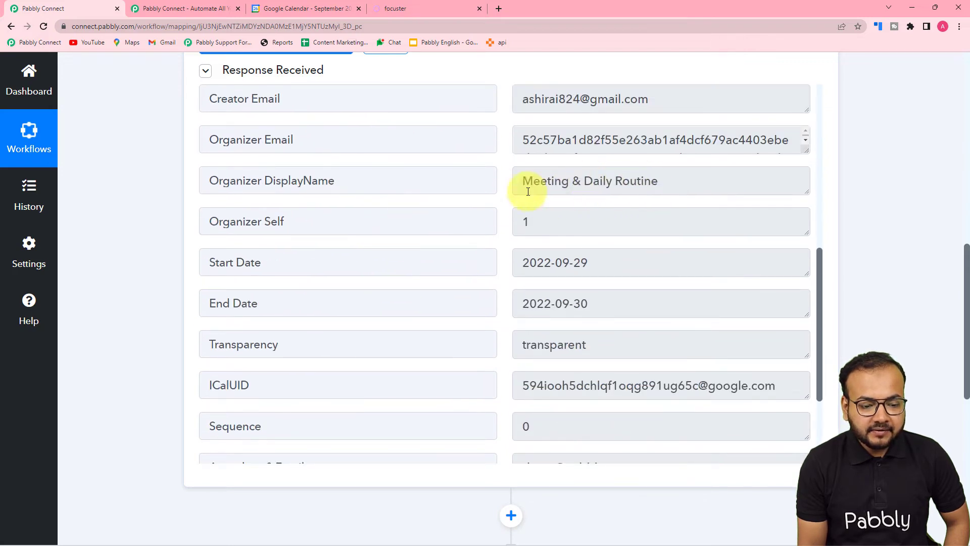
pyautogui.scroll(-3, 451, 226)
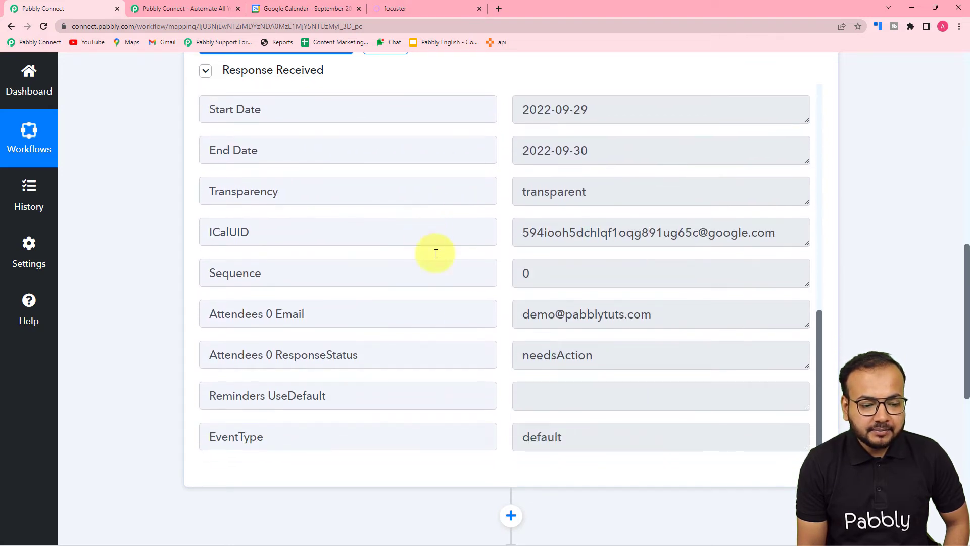
pyautogui.scroll(5, 392, 320)
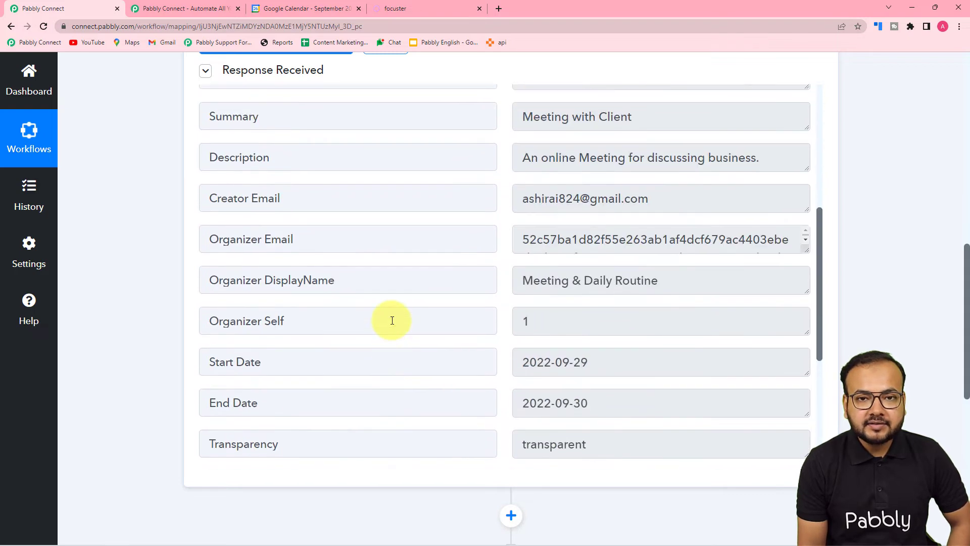
pyautogui.scroll(-5, 392, 319)
pyautogui.scroll(-4, 155, 264)
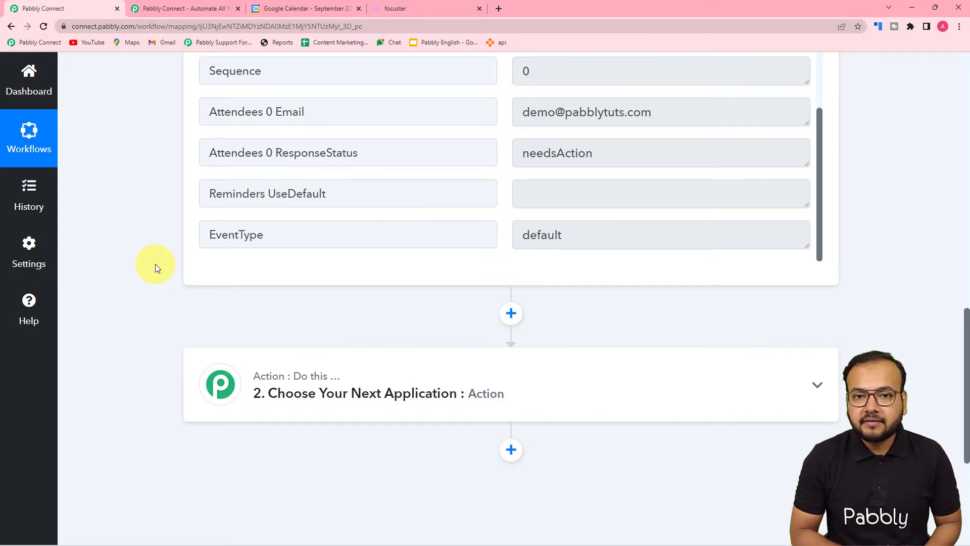
# - Glance at the Focuster task board, and set the workflow's action app to Focuster with the Create Action event
pyautogui.click(446, 7)
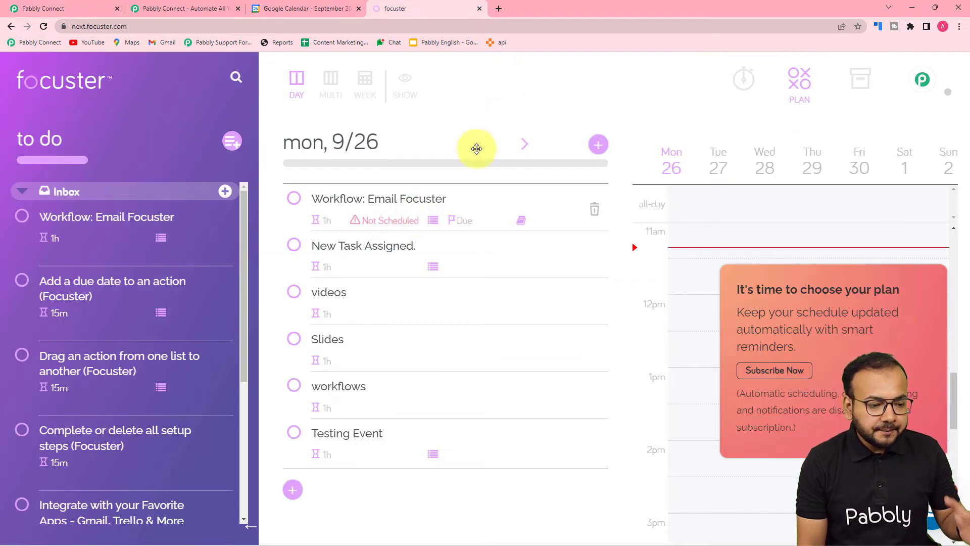
pyautogui.click(91, 5)
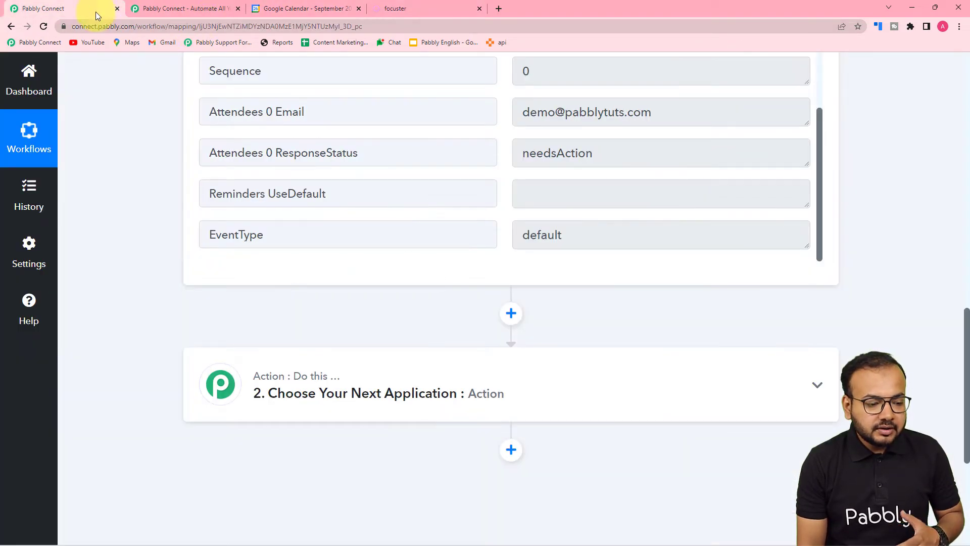
pyautogui.scroll(-3, 168, 182)
pyautogui.click(376, 260)
pyautogui.scroll(-4, 375, 258)
pyautogui.click(314, 122)
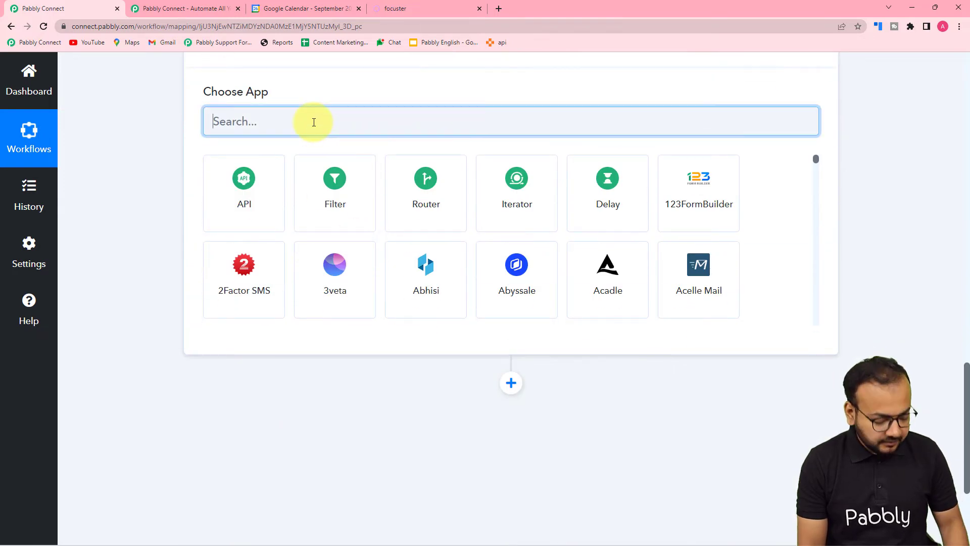
pyautogui.write('focu')
pyautogui.click(238, 180)
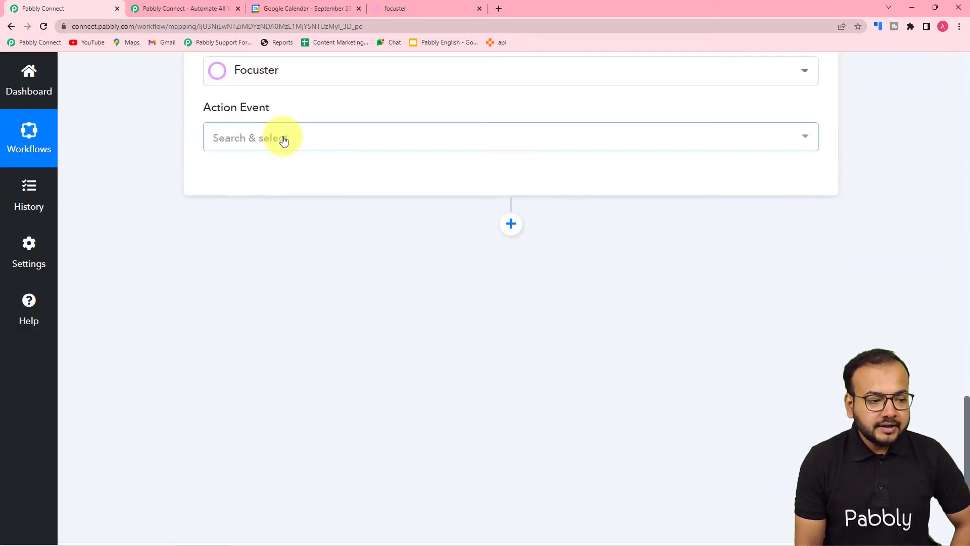
pyautogui.click(282, 138)
pyautogui.click(253, 221)
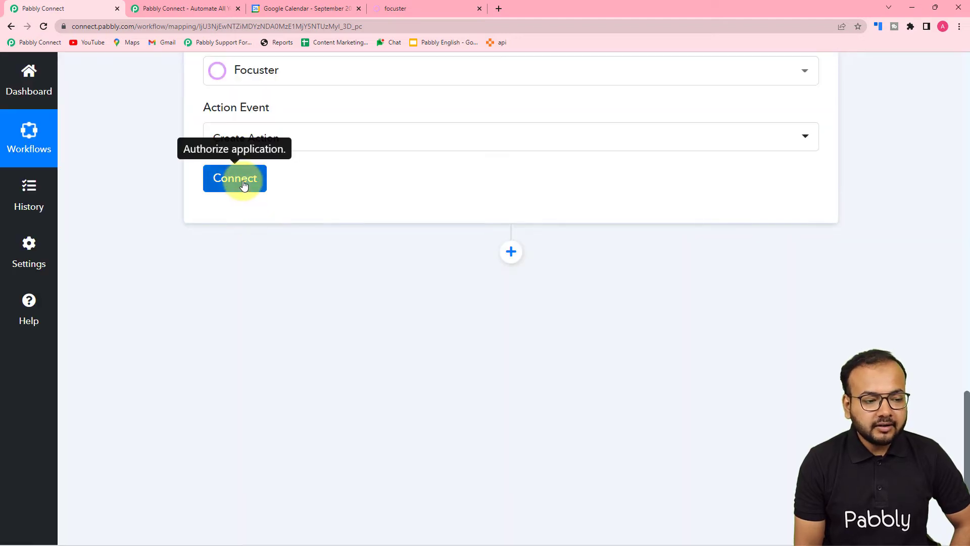
# - Begin a new Focuster connection for the action and copy the API key from Focuster's Integrations settings
pyautogui.click(232, 184)
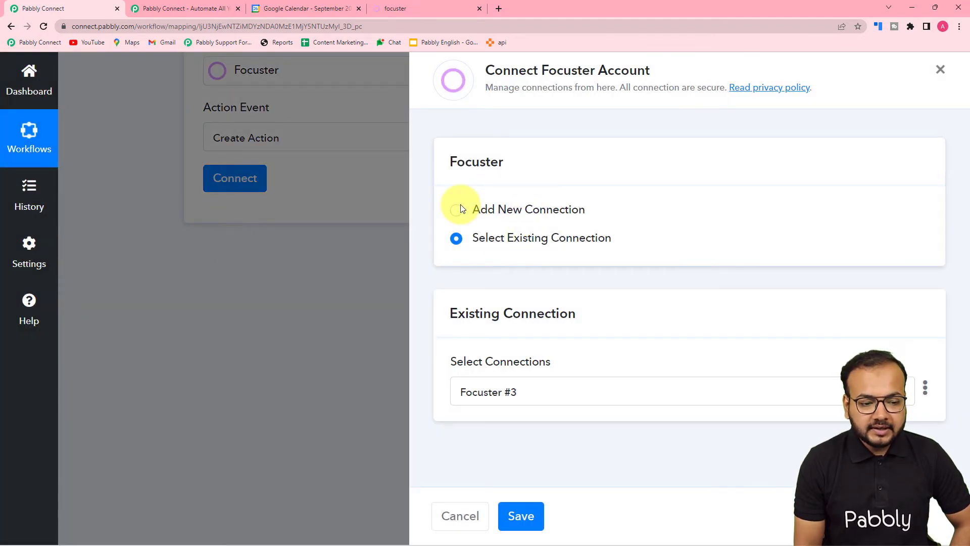
pyautogui.click(460, 209)
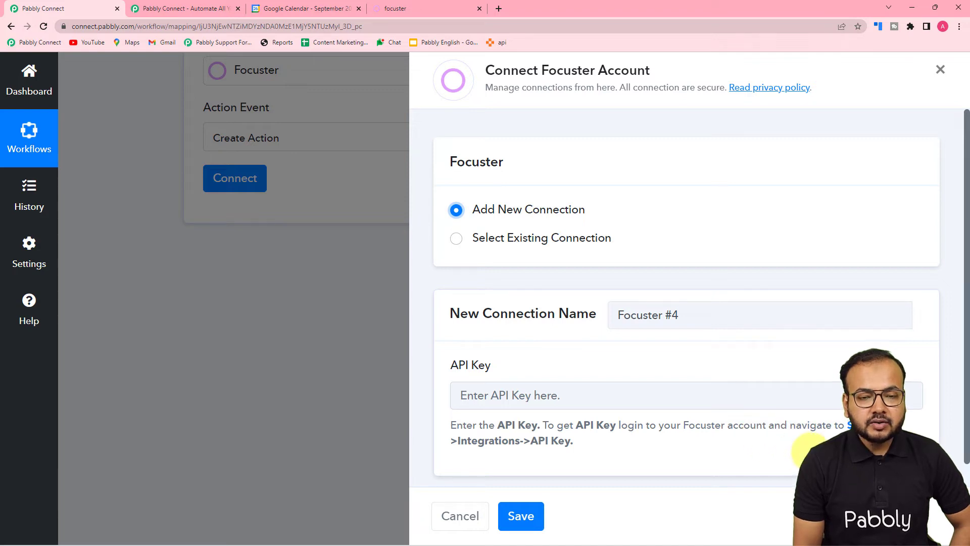
pyautogui.click(420, 7)
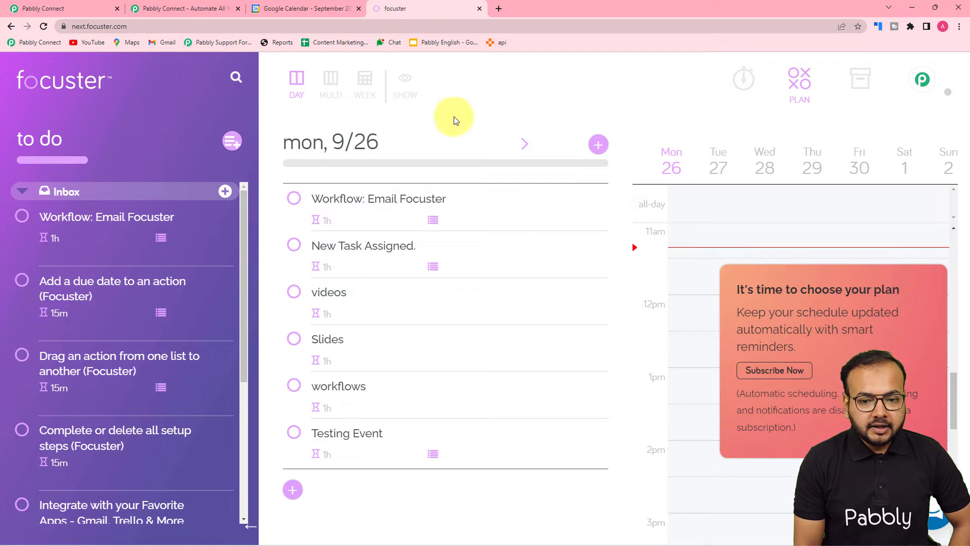
pyautogui.click(922, 82)
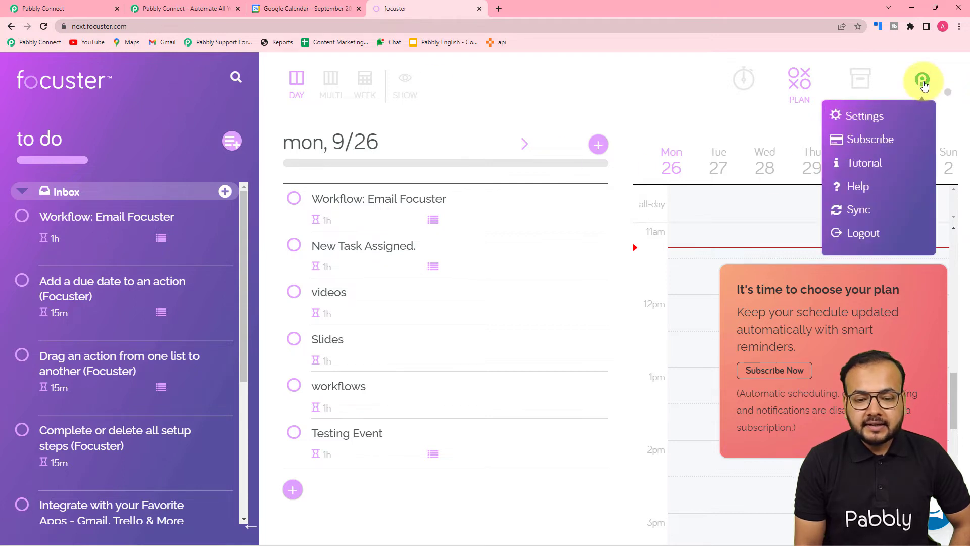
pyautogui.click(862, 119)
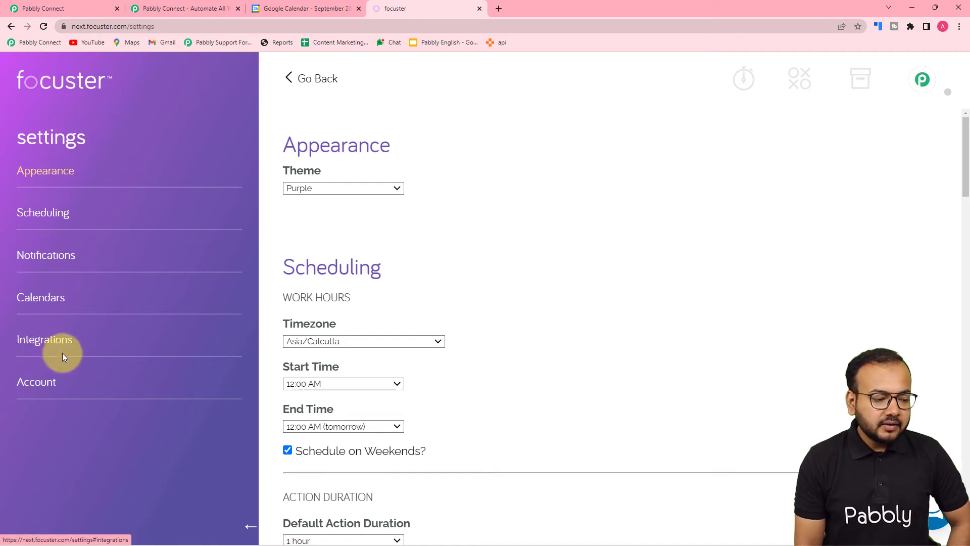
pyautogui.click(44, 348)
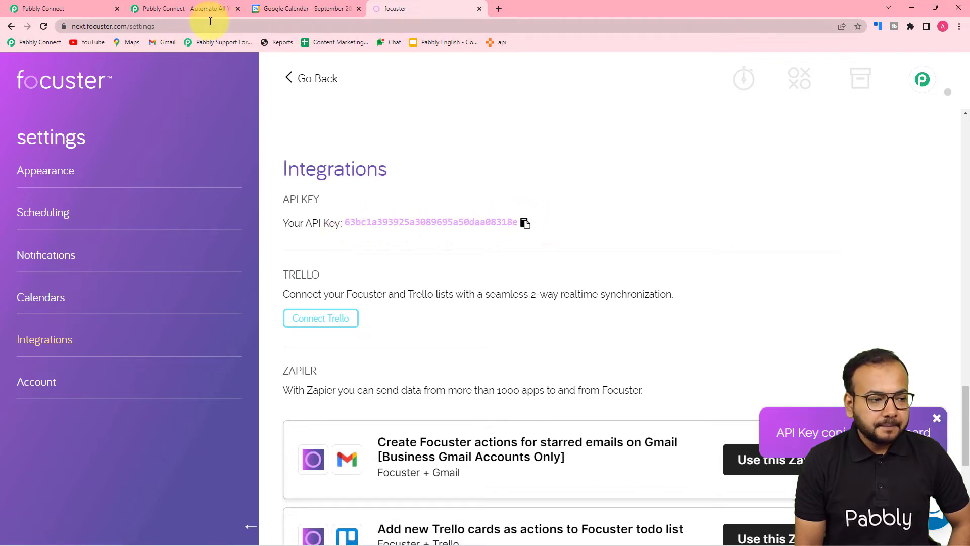
# - Paste the API key into the new Focuster connection in Pabbly Connect and save it
pyautogui.click(92, 8)
pyautogui.rightClick(517, 395)
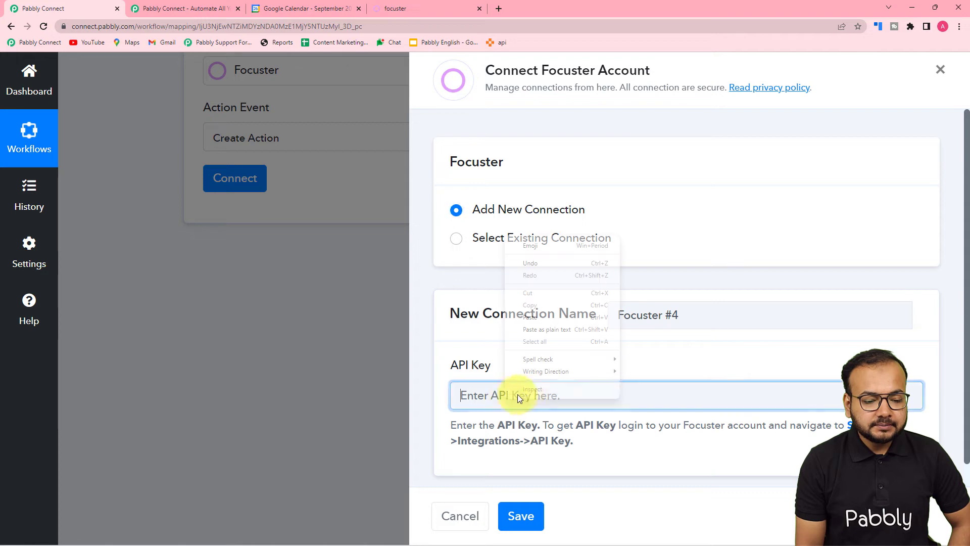
pyautogui.click(533, 332)
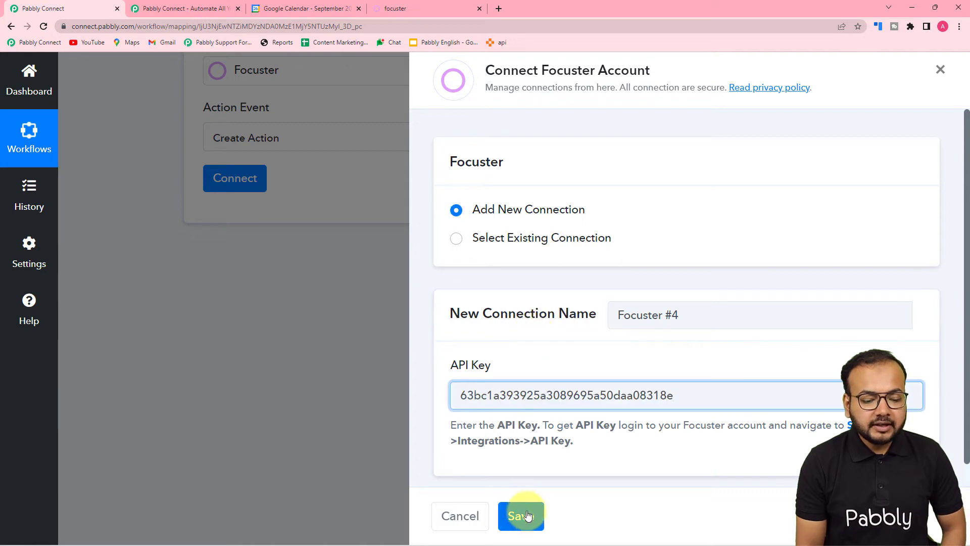
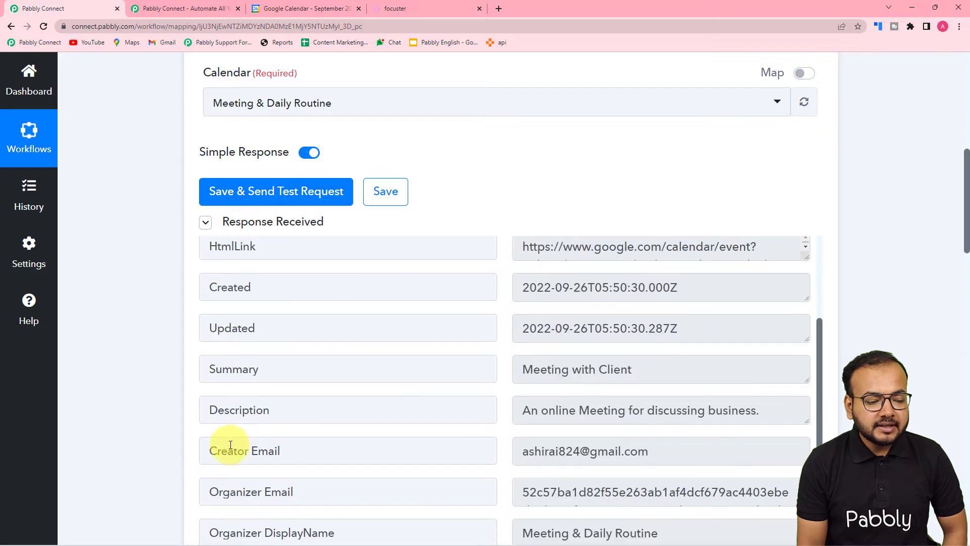
# - Map the Focuster action's Title to the Summary value from the Google Calendar new event
pyautogui.scroll(-18, 159, 380)
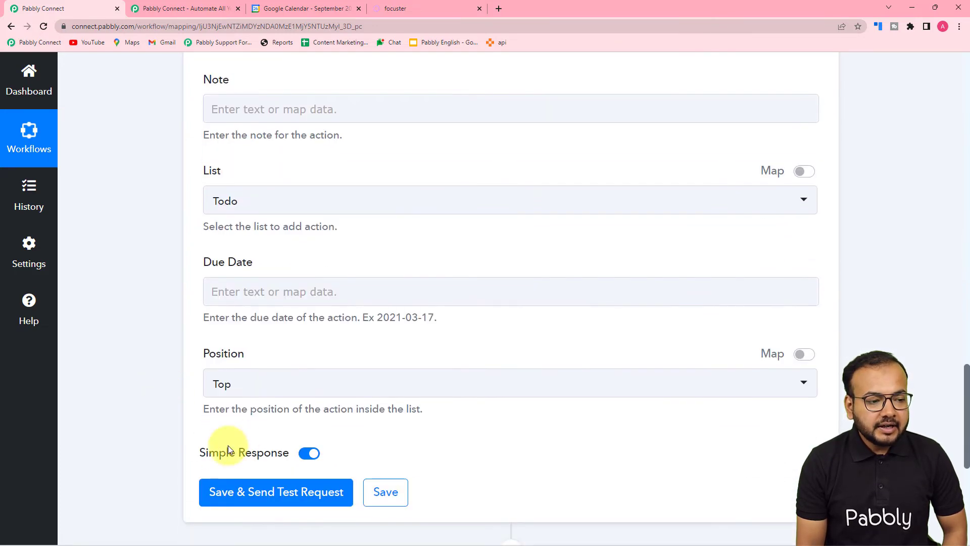
pyautogui.scroll(3, 228, 445)
pyautogui.click(275, 176)
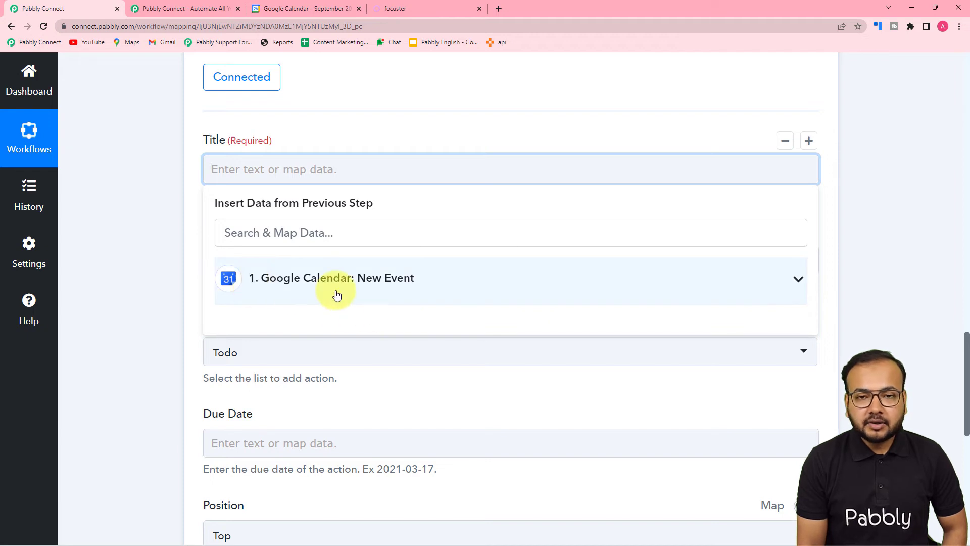
pyautogui.click(310, 287)
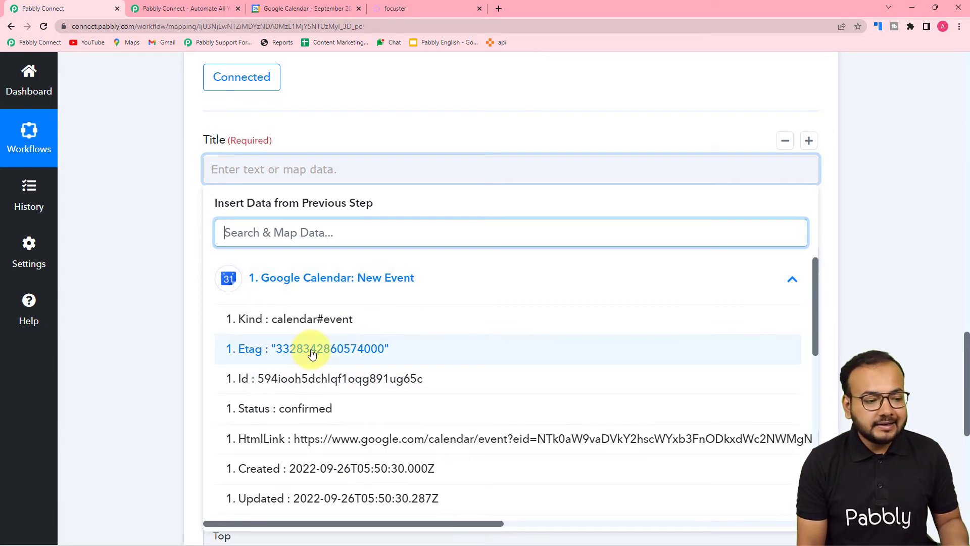
pyautogui.scroll(-3, 311, 354)
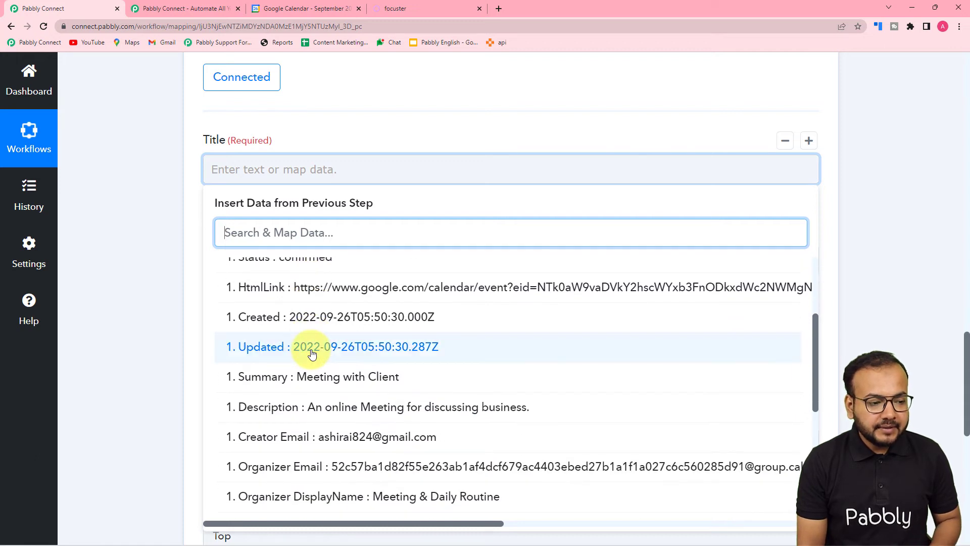
pyautogui.click(310, 377)
pyautogui.click(144, 258)
# - Map the Focuster action's Note to the Description value from the Google Calendar new event
pyautogui.scroll(-2, 144, 257)
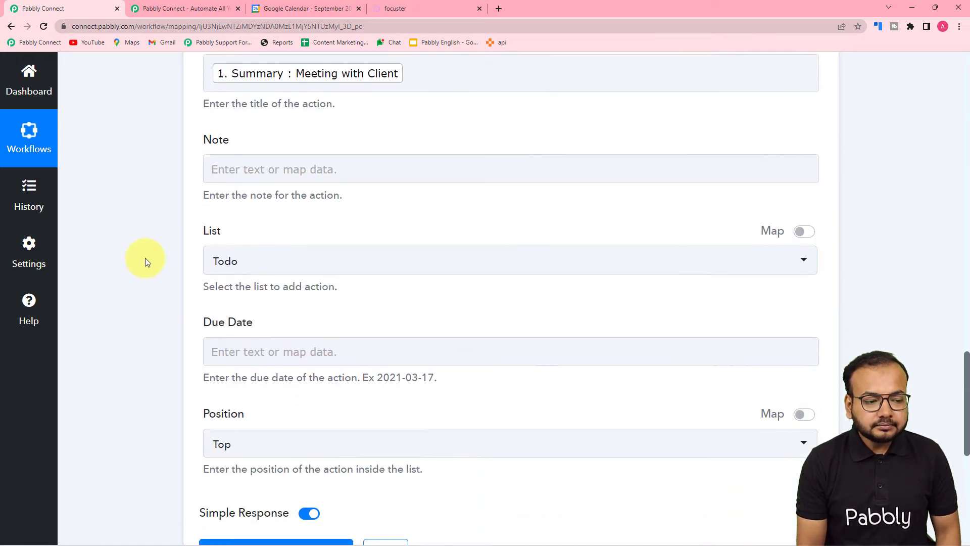
pyautogui.click(260, 173)
pyautogui.click(278, 275)
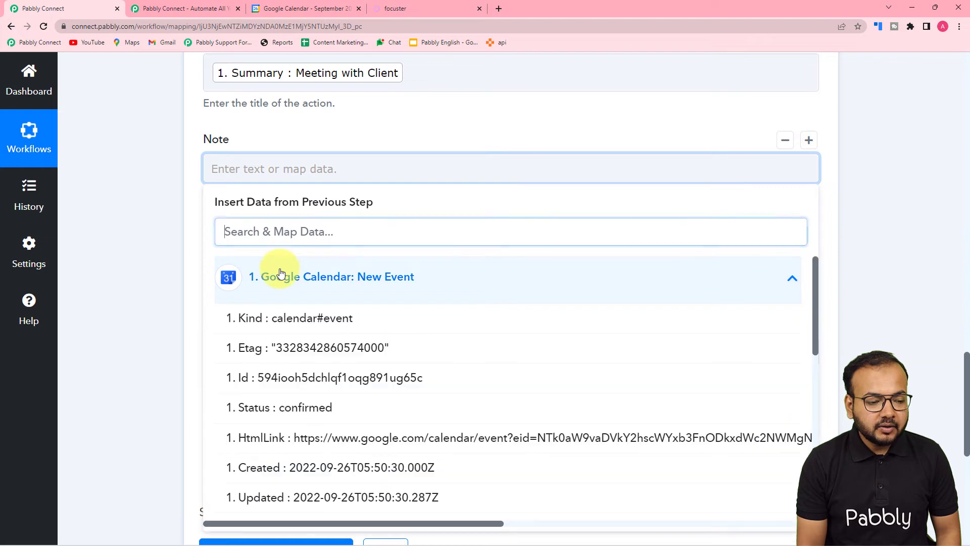
pyautogui.scroll(-2, 322, 417)
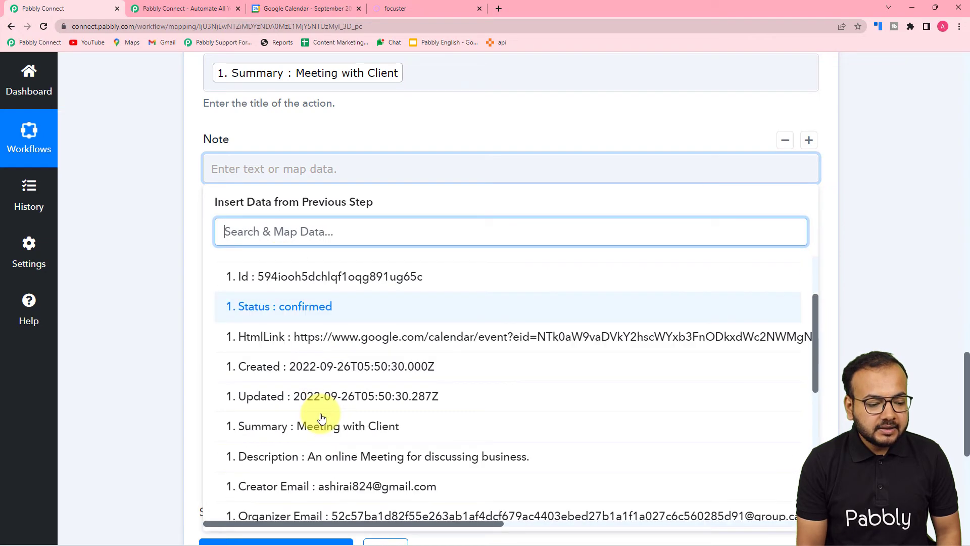
pyautogui.click(273, 461)
pyautogui.click(122, 201)
# - Check the day's action list in Focuster, return to Pabbly Connect and set the Focuster action's List to Today
pyautogui.scroll(-3, 122, 201)
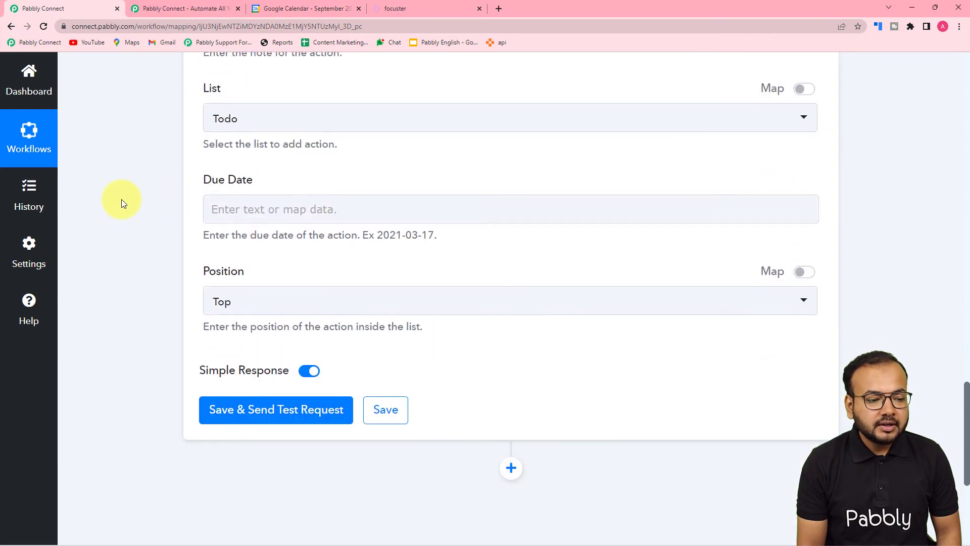
pyautogui.click(270, 117)
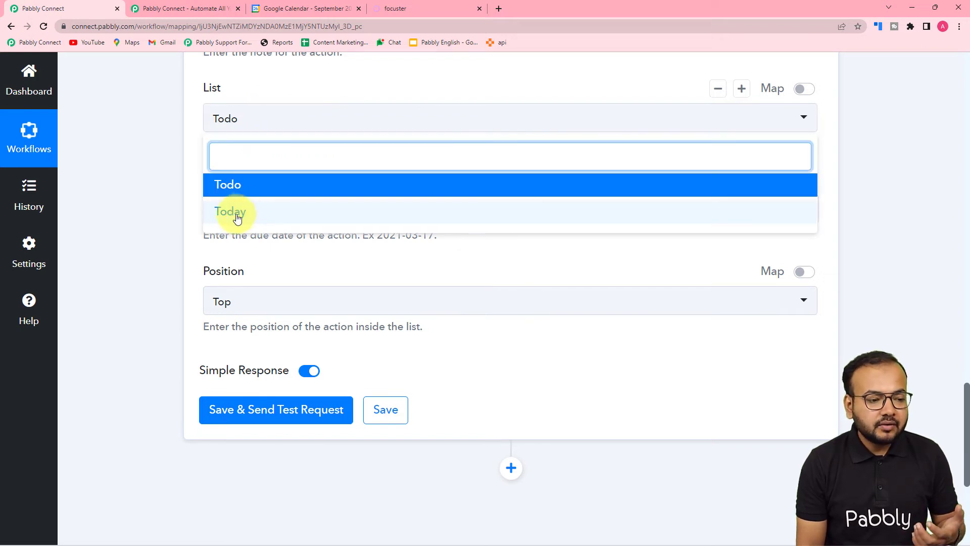
pyautogui.click(399, 9)
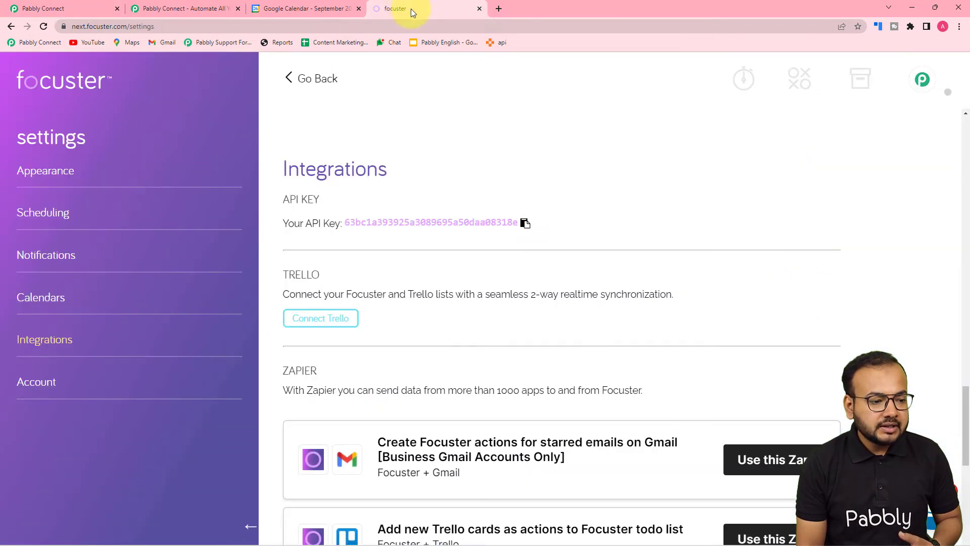
pyautogui.click(298, 78)
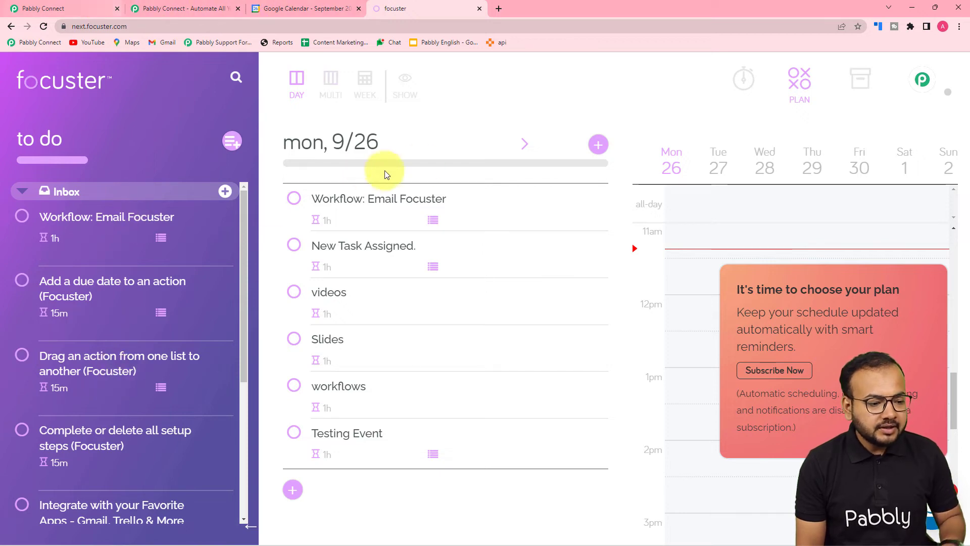
pyautogui.click(87, 7)
pyautogui.click(319, 211)
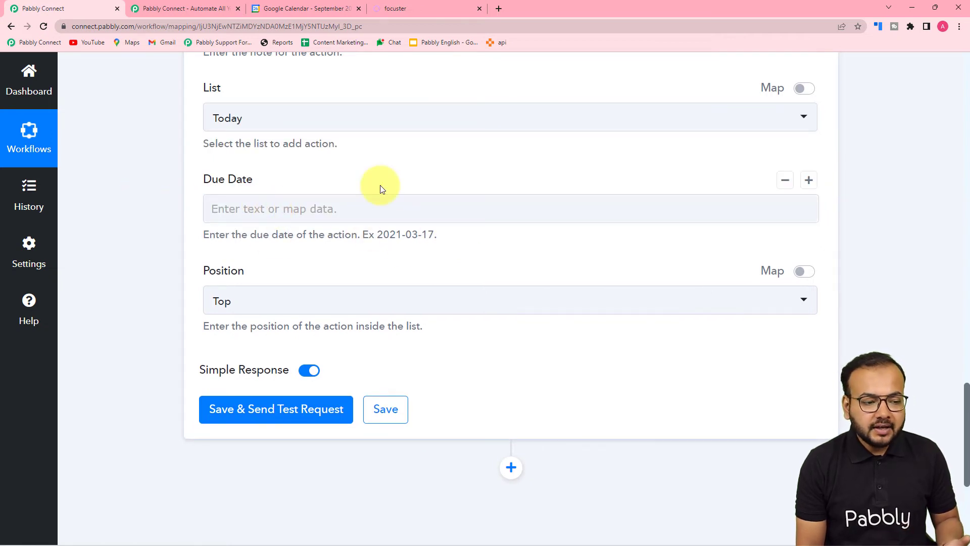
# - Map the Focuster action's Due Date to the Start Date value from the Google Calendar new event
pyautogui.scroll(-2, 380, 189)
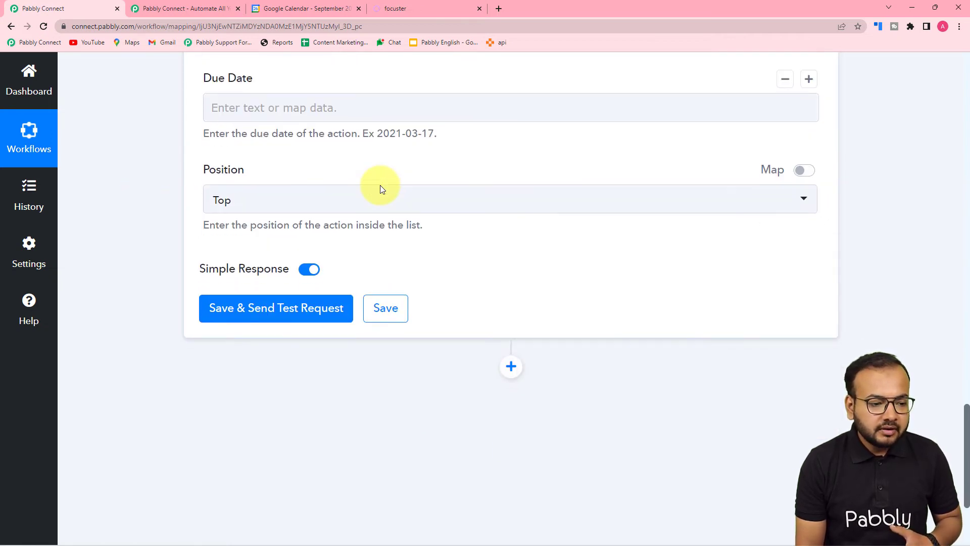
pyautogui.click(340, 107)
pyautogui.click(338, 211)
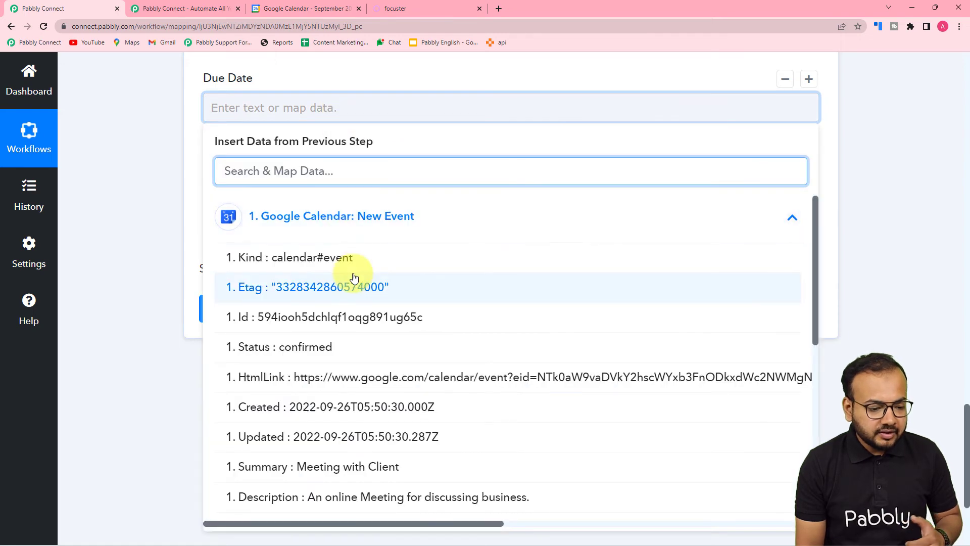
pyautogui.scroll(-3, 347, 277)
pyautogui.scroll(-3, 346, 308)
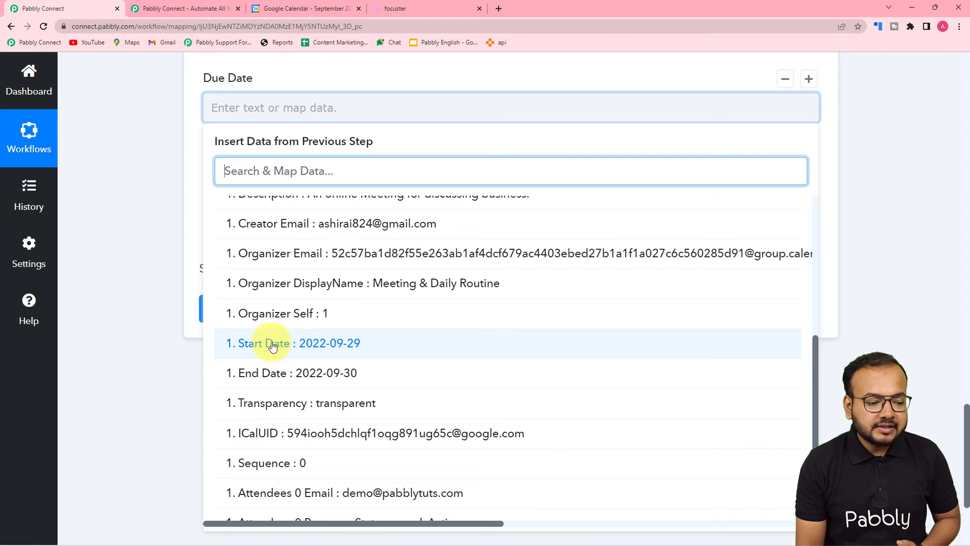
pyautogui.click(125, 217)
pyautogui.click(333, 116)
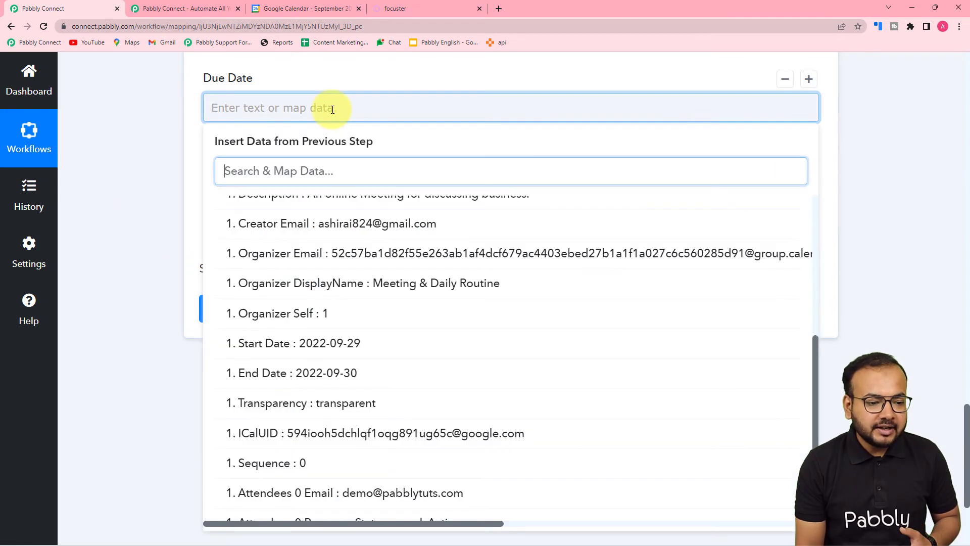
pyautogui.click(320, 356)
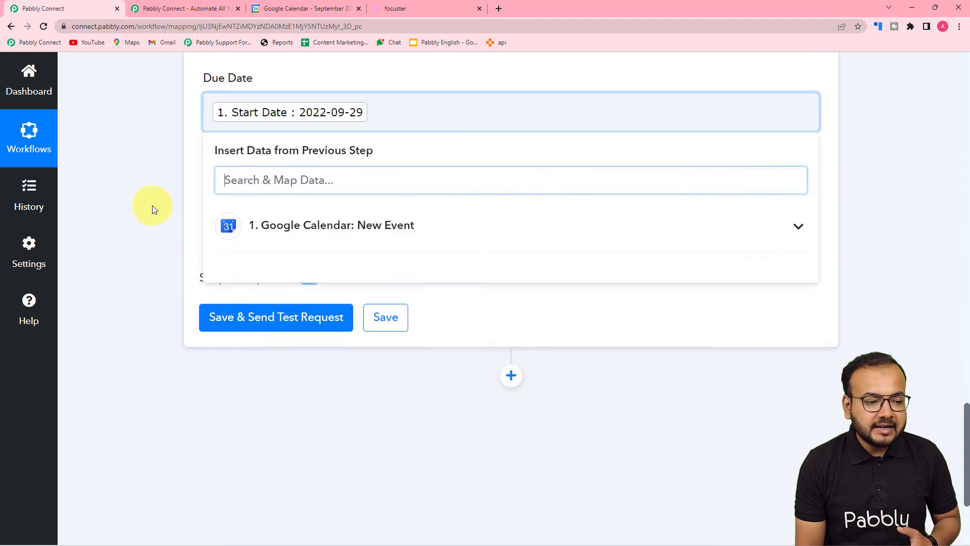
pyautogui.click(199, 193)
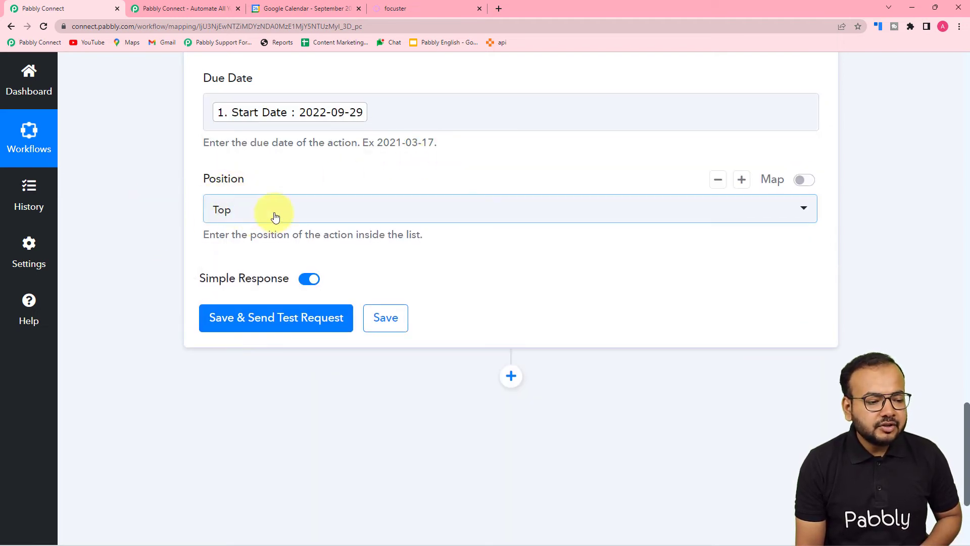
# - Review the mapped fields and Focuster's current actions, and save the Focuster step in Pabbly Connect with a test request
pyautogui.scroll(4, 129, 201)
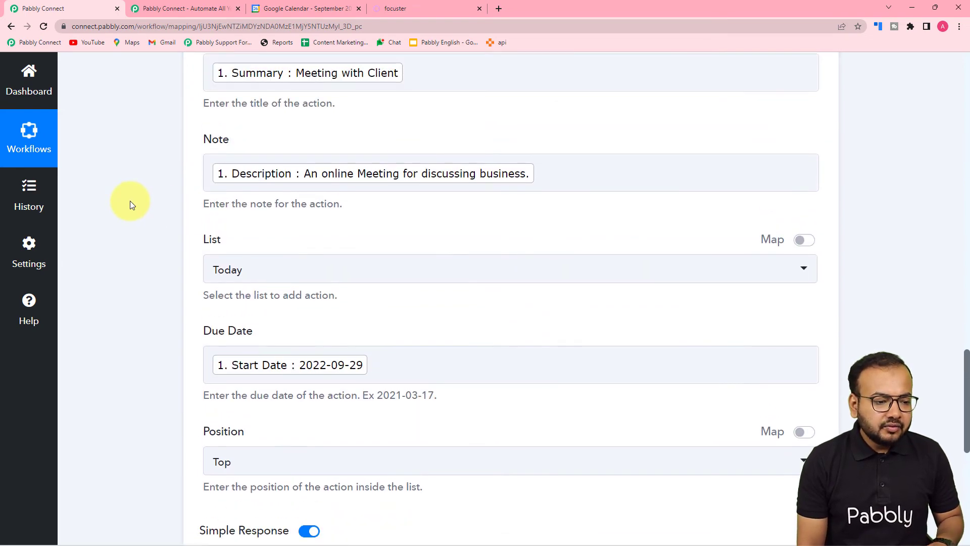
pyautogui.scroll(-5, 129, 201)
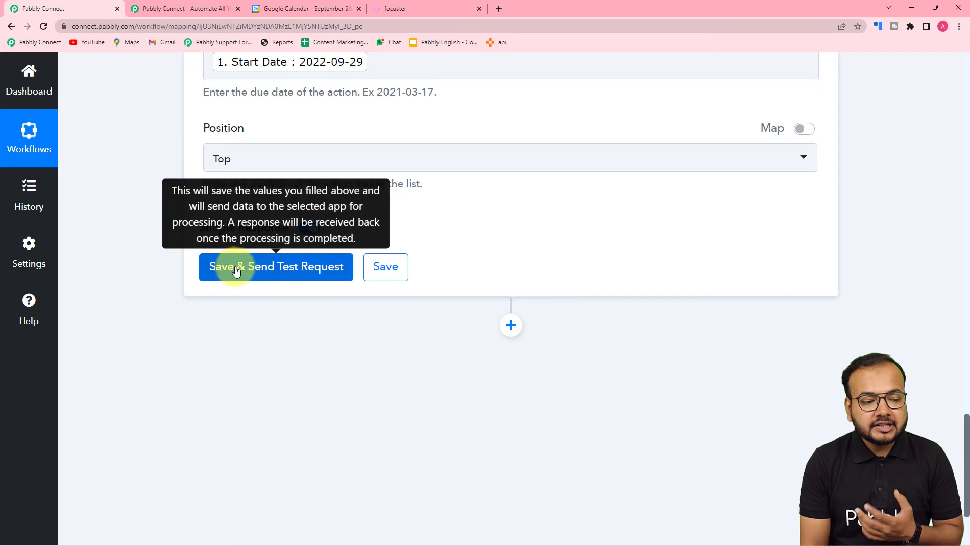
pyautogui.click(456, 6)
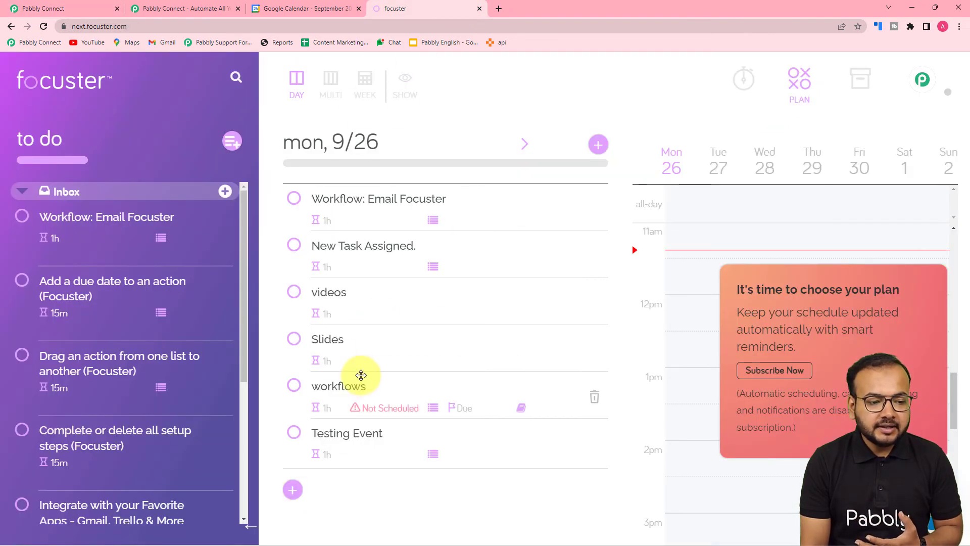
pyautogui.click(64, 6)
pyautogui.click(281, 272)
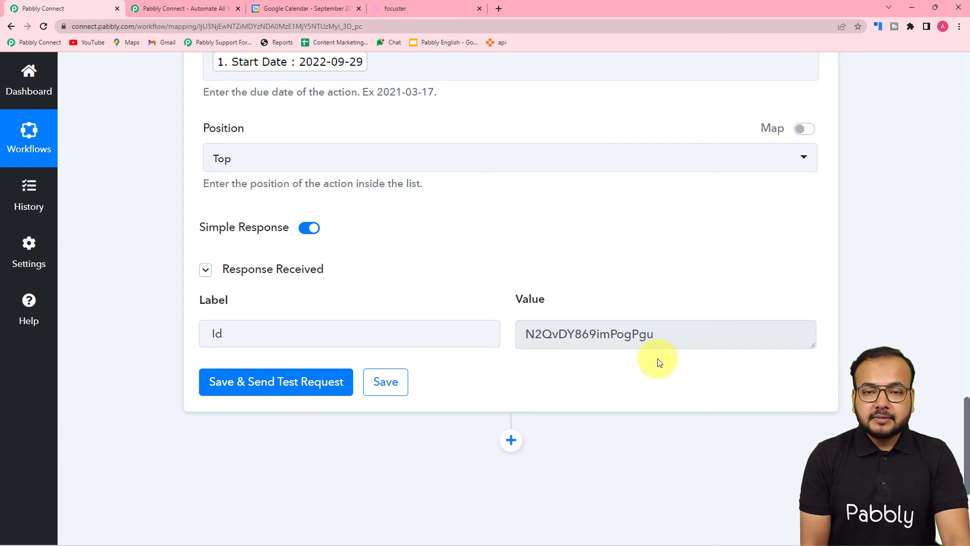
# - Switch to Focuster and expand the note of the Meeting with Client action to check its details
pyautogui.click(401, 9)
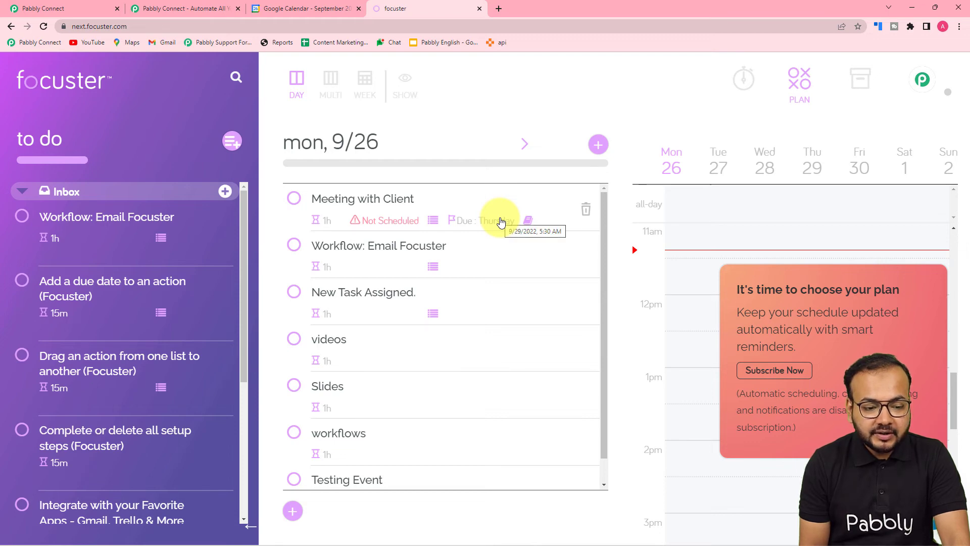
pyautogui.click(434, 221)
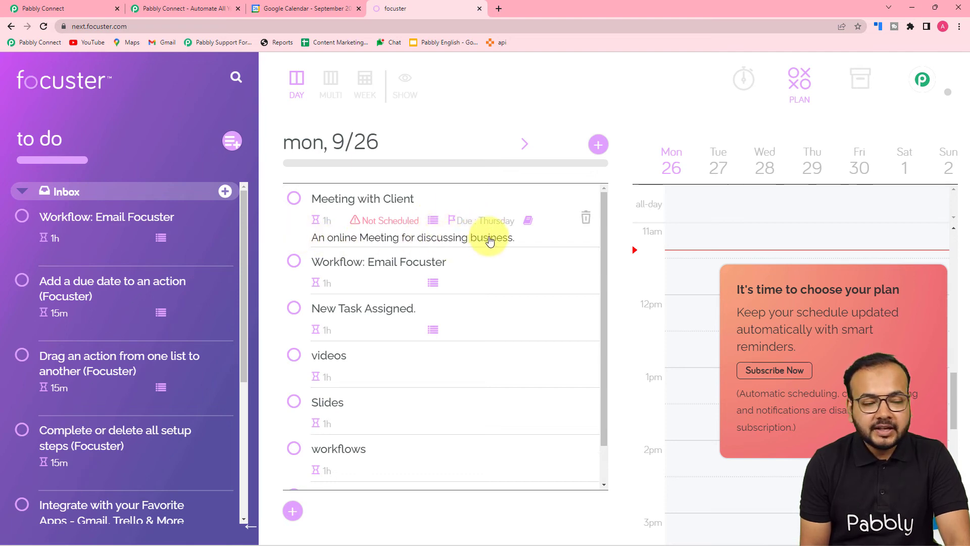
# - Review the Google Calendar to Focuster workflow in Pabbly Connect and compare the Google Calendar event with the Focuster action
pyautogui.click(93, 7)
pyautogui.scroll(10, 99, 108)
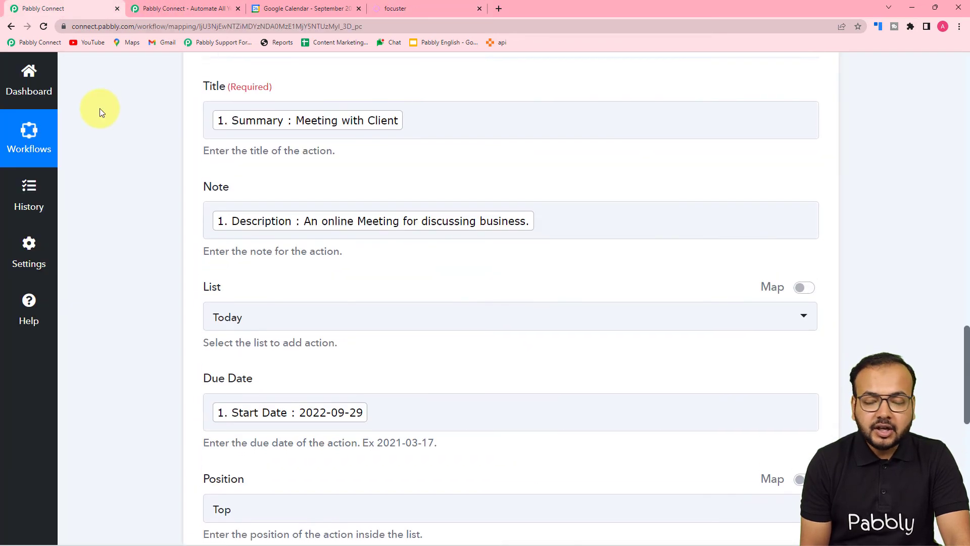
pyautogui.scroll(4, 99, 108)
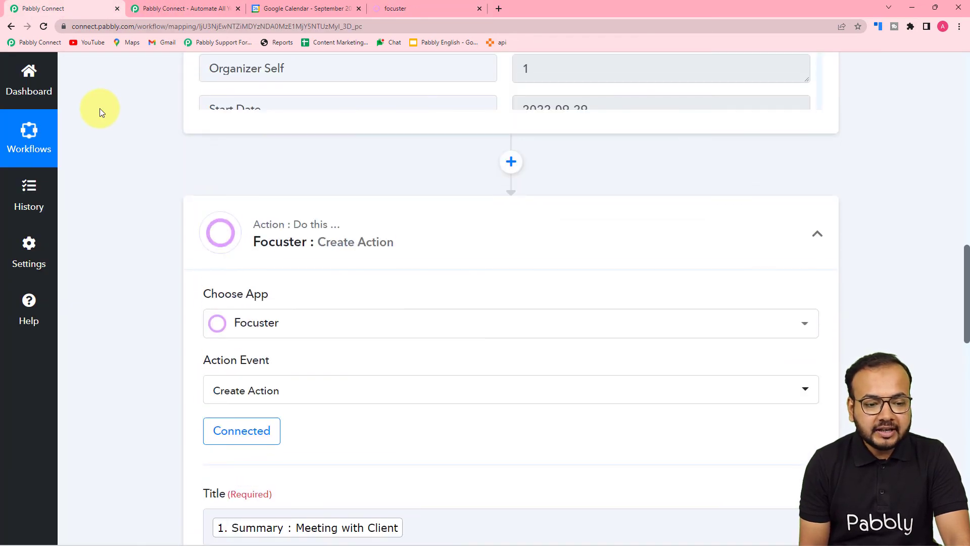
pyautogui.scroll(15, 99, 108)
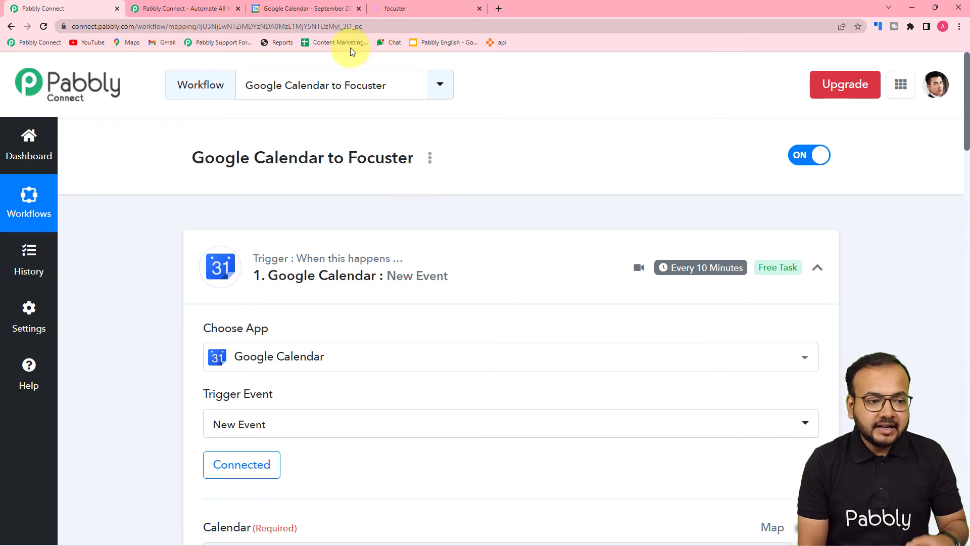
pyautogui.click(327, 9)
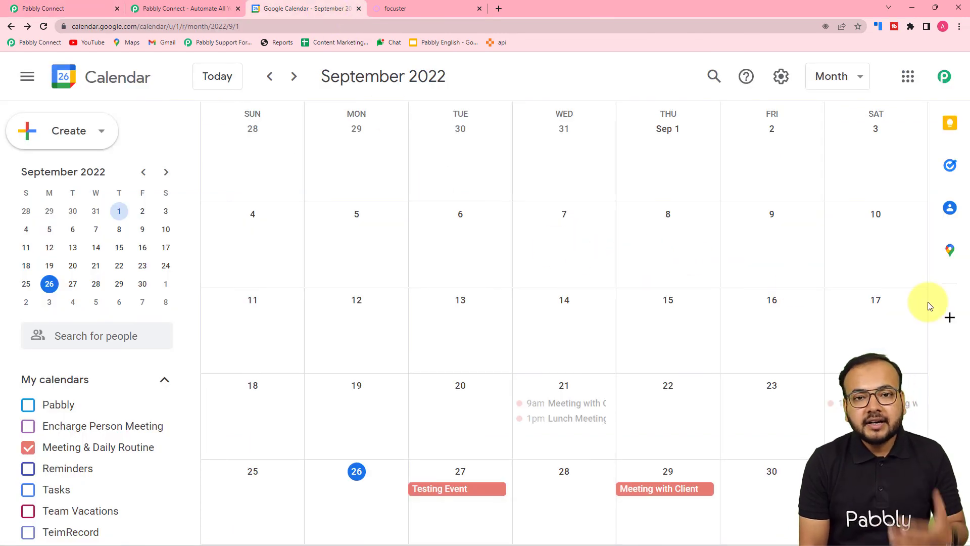
pyautogui.click(453, 14)
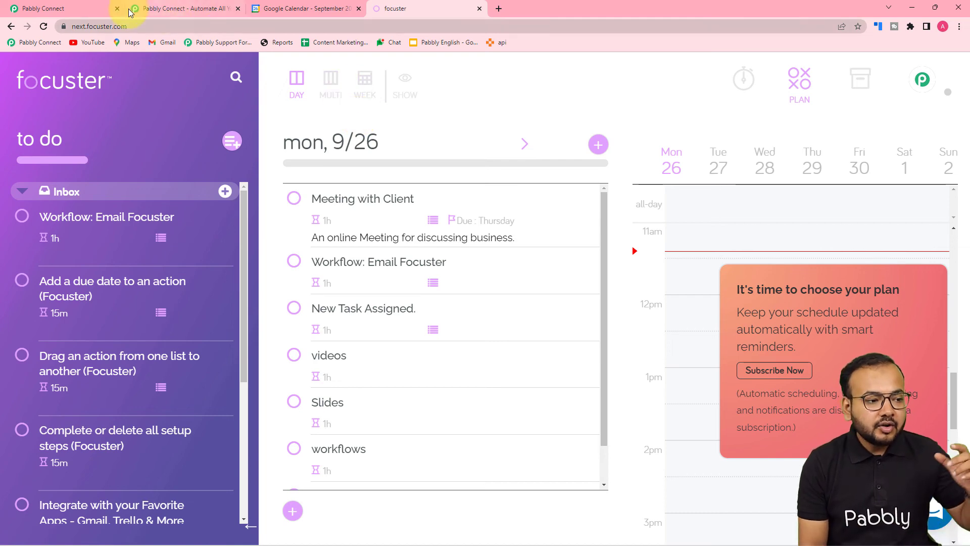
pyautogui.click(61, 9)
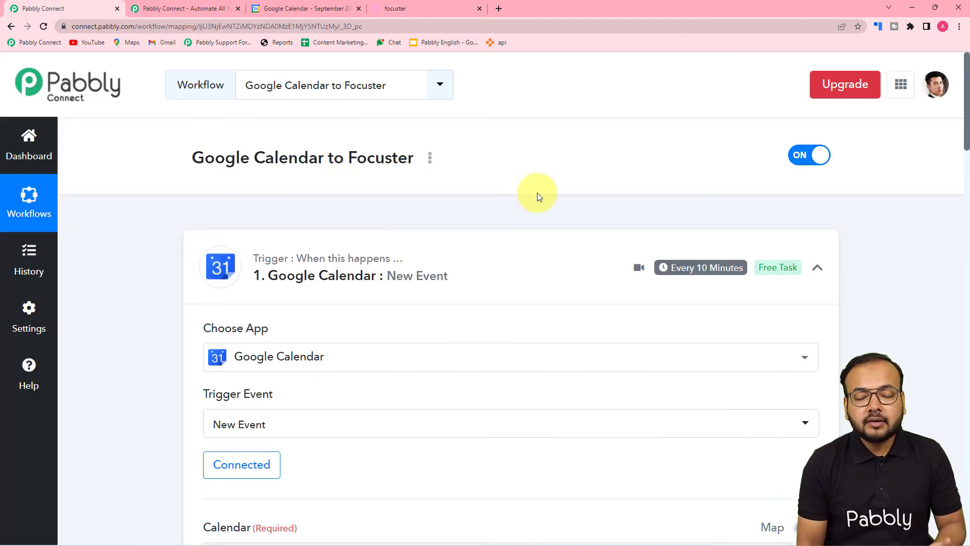